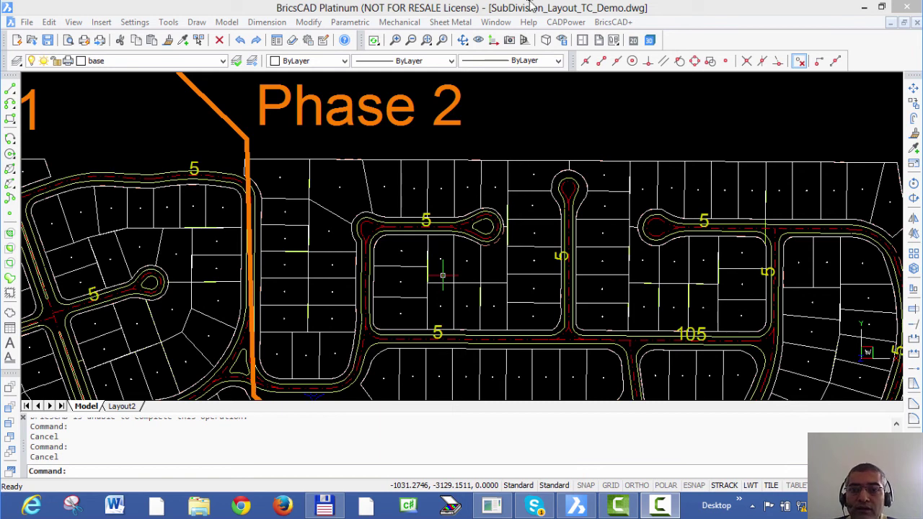
pyautogui.click(581, 22)
pyautogui.moveTo(575, 182)
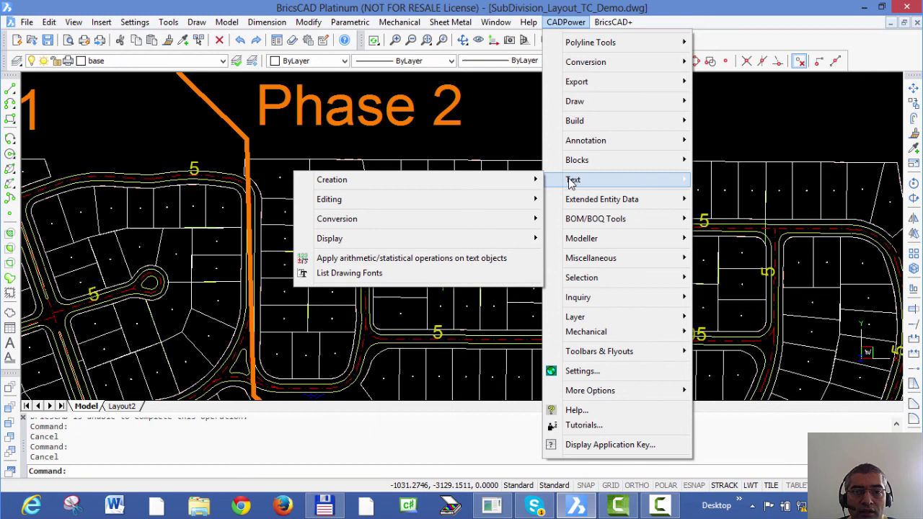
pyautogui.moveTo(502, 184)
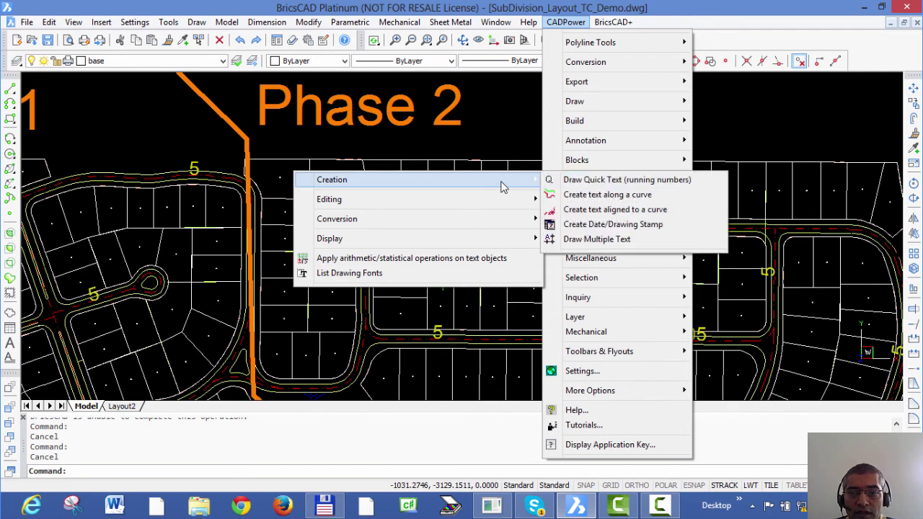
pyautogui.click(588, 180)
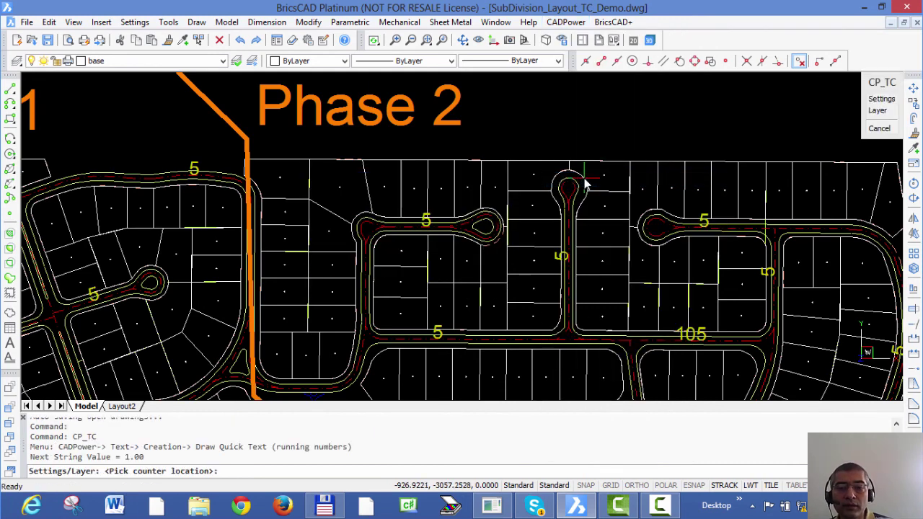
pyautogui.press('Escape')
pyautogui.press('Escape')
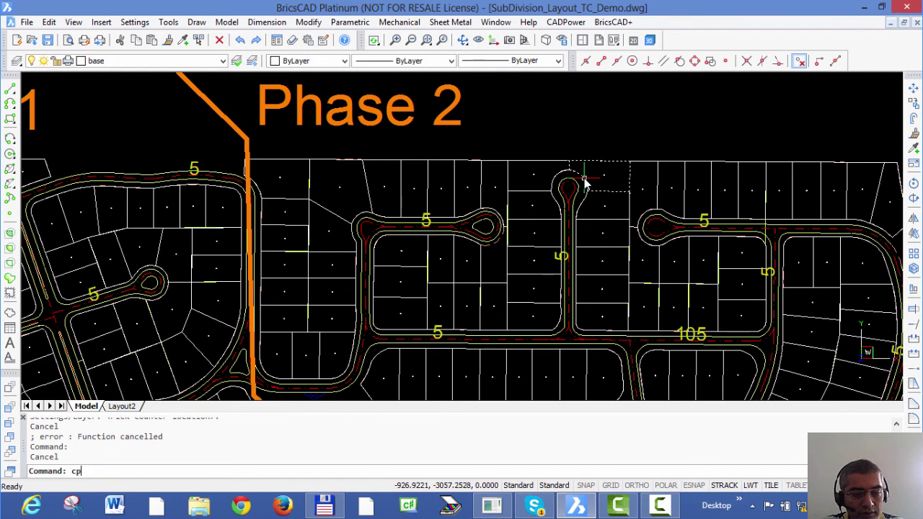
# - Start the CP_TC running-number text command and set its increment type to Numeric (Integer)
pyautogui.write('cp')
pyautogui.press('Down')
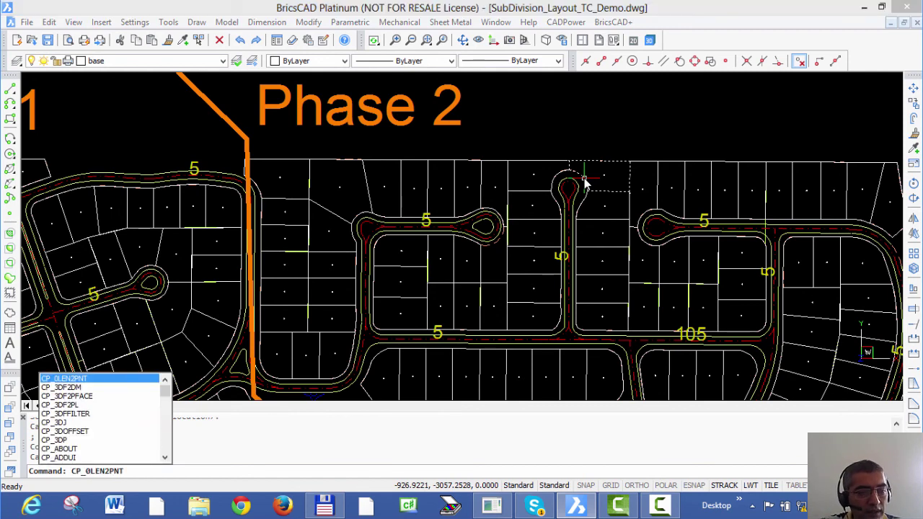
pyautogui.write('_tc')
pyautogui.press('Return')
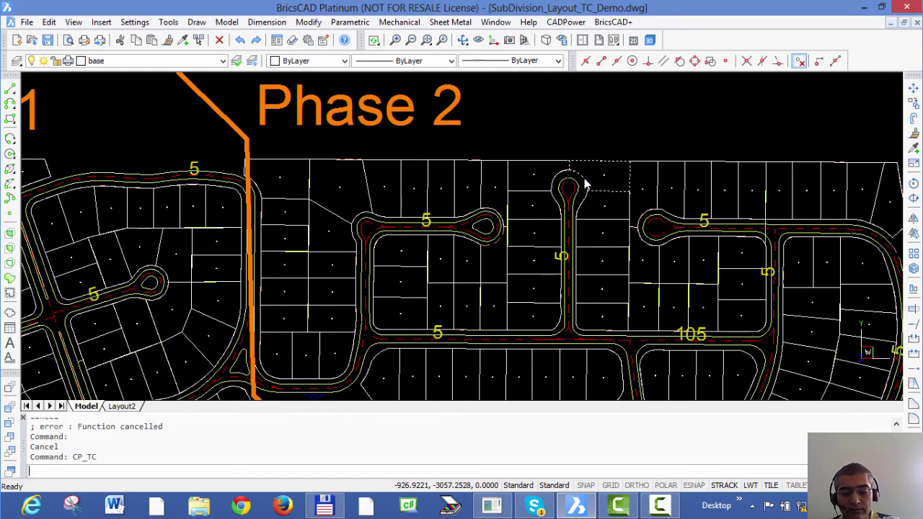
pyautogui.write('s')
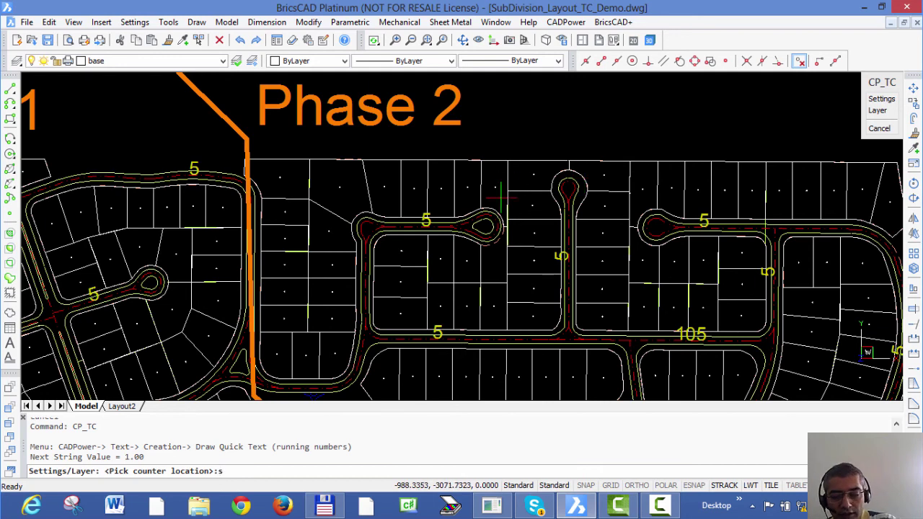
pyautogui.press('Return')
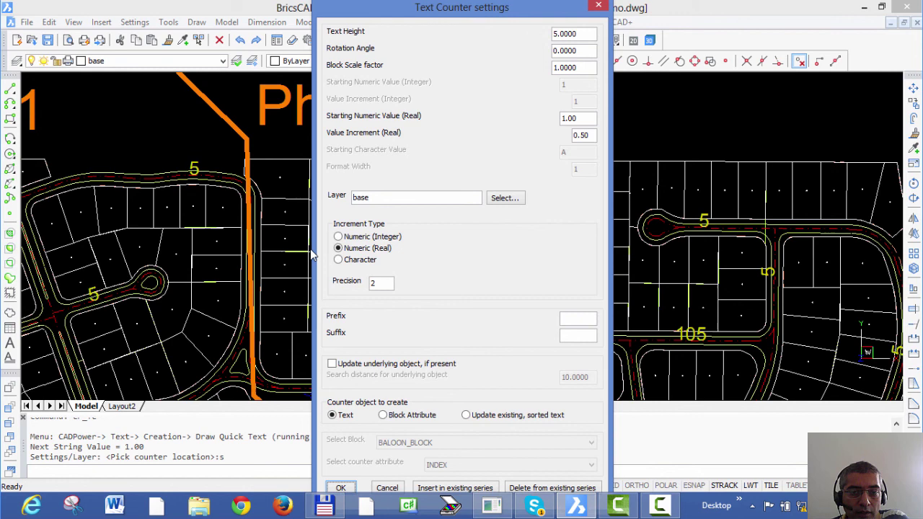
pyautogui.moveTo(401, 10); pyautogui.dragTo(395, 10)
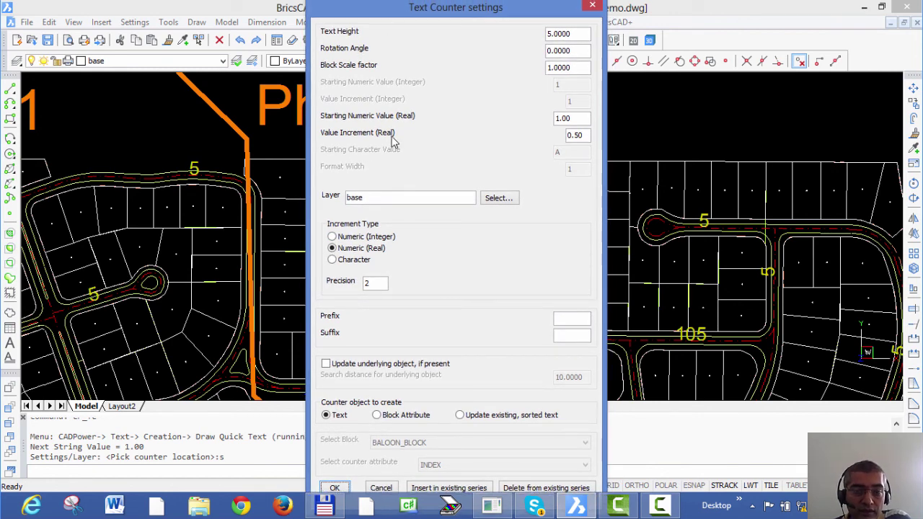
pyautogui.click(332, 238)
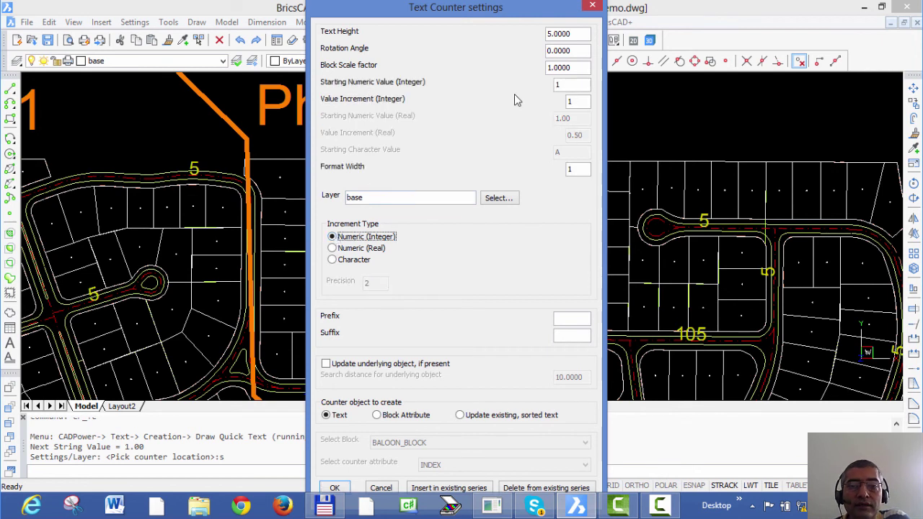
pyautogui.click(575, 101)
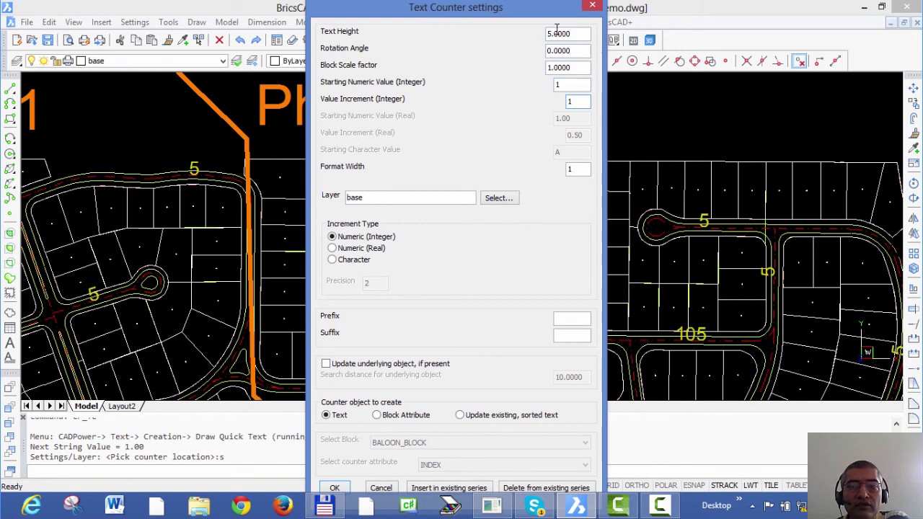
pyautogui.click(336, 489)
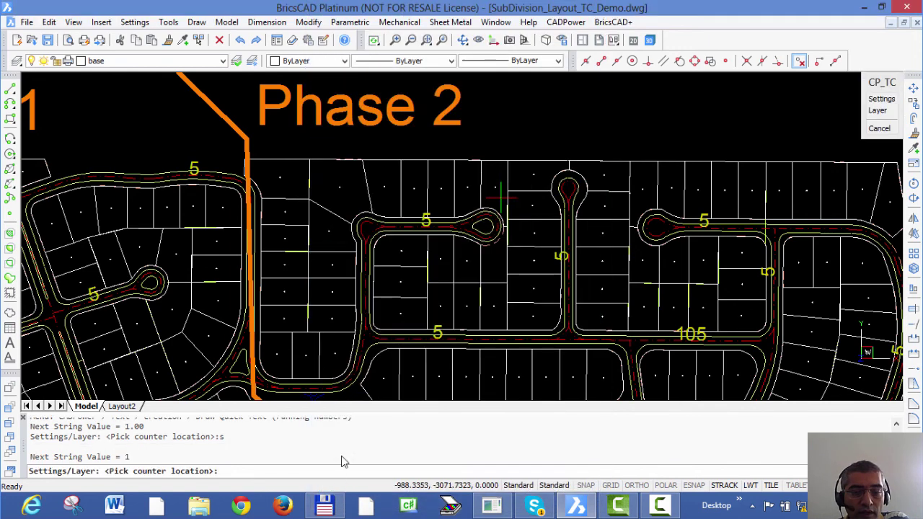
# - Place the running numbers 1 to 9 in the lots along the western edge of Phase 2, going down one column and up the next
pyautogui.scroll(3, 302, 179)
pyautogui.click(282, 174)
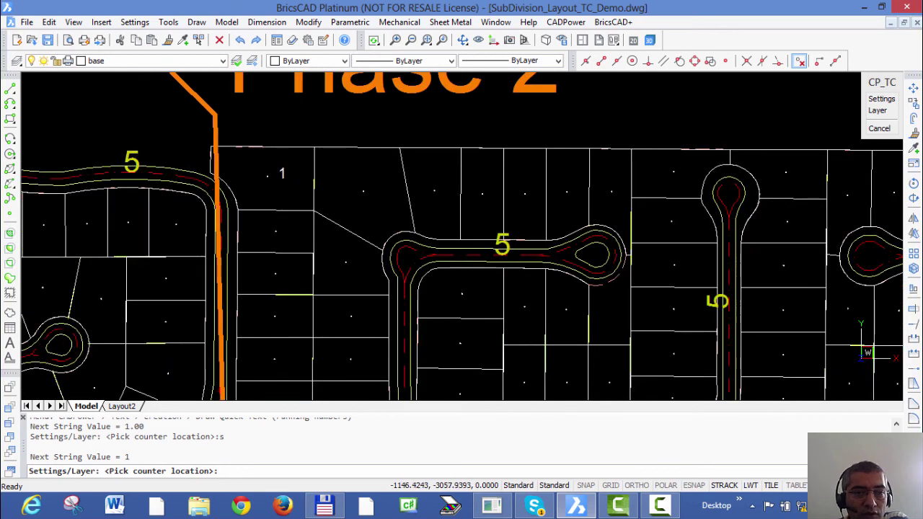
pyautogui.click(294, 225)
pyautogui.click(291, 271)
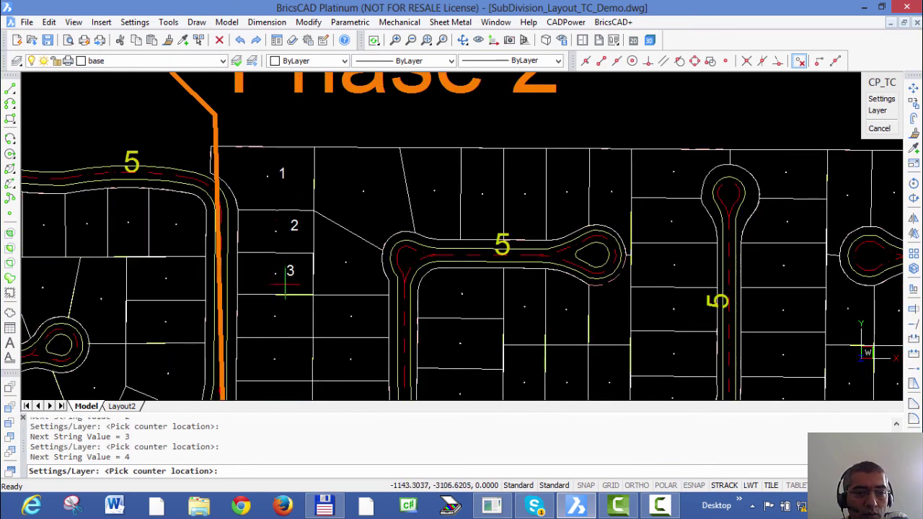
pyautogui.click(288, 307)
pyautogui.click(289, 355)
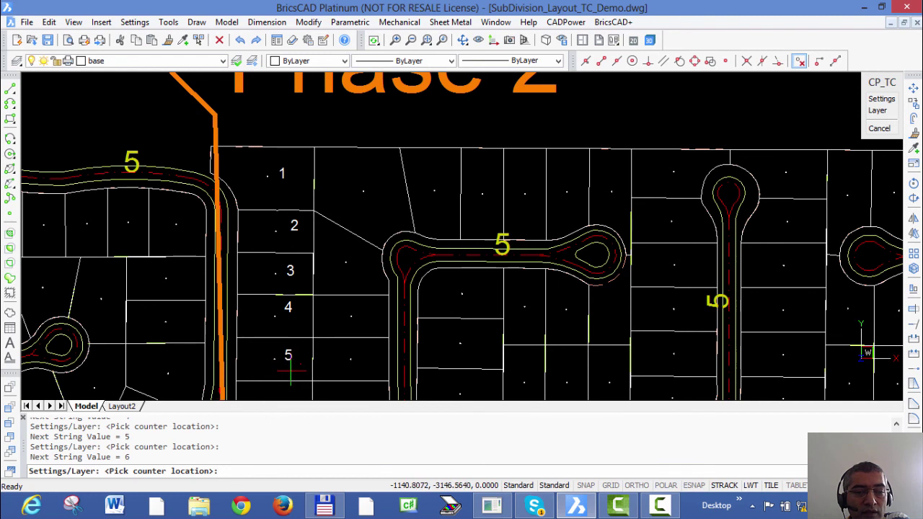
pyautogui.click(329, 362)
pyautogui.click(336, 320)
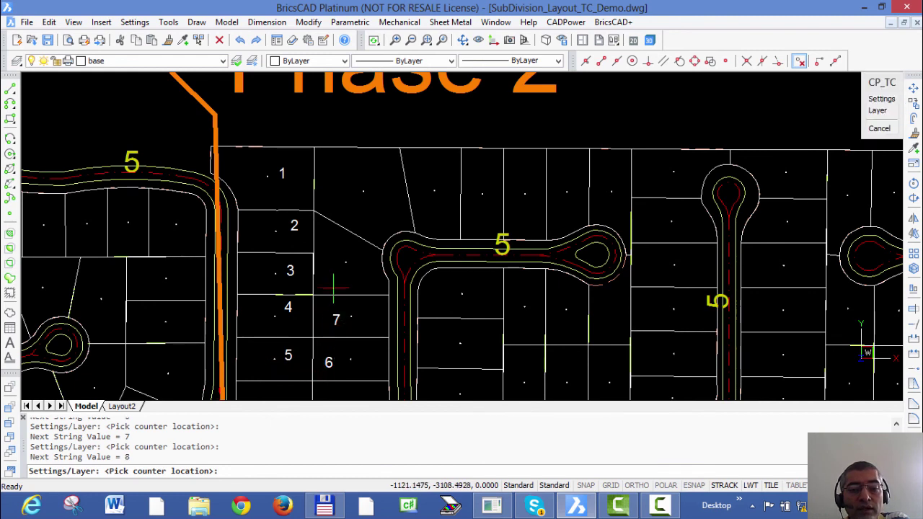
pyautogui.click(337, 266)
pyautogui.click(337, 176)
pyautogui.press('Return')
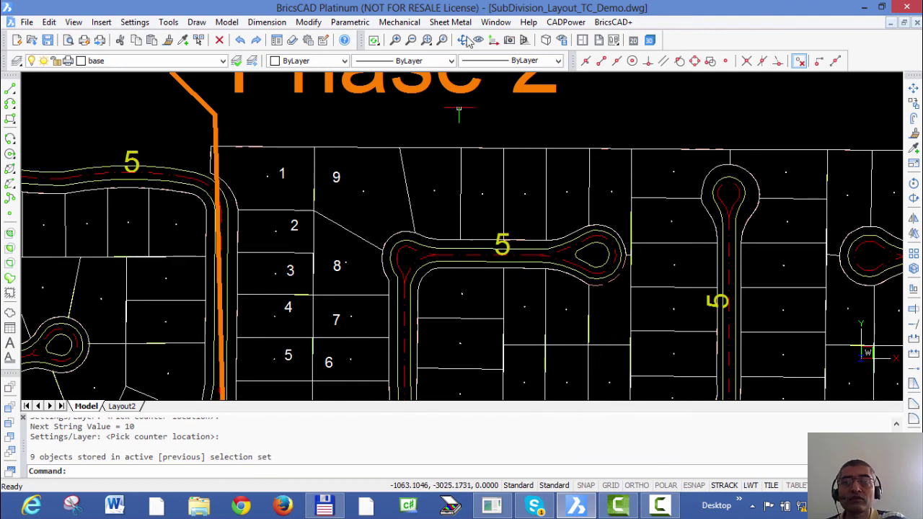
# - Restart Draw Quick Text (running numbers) and set the increment type to Character, starting at A
pyautogui.click(566, 22)
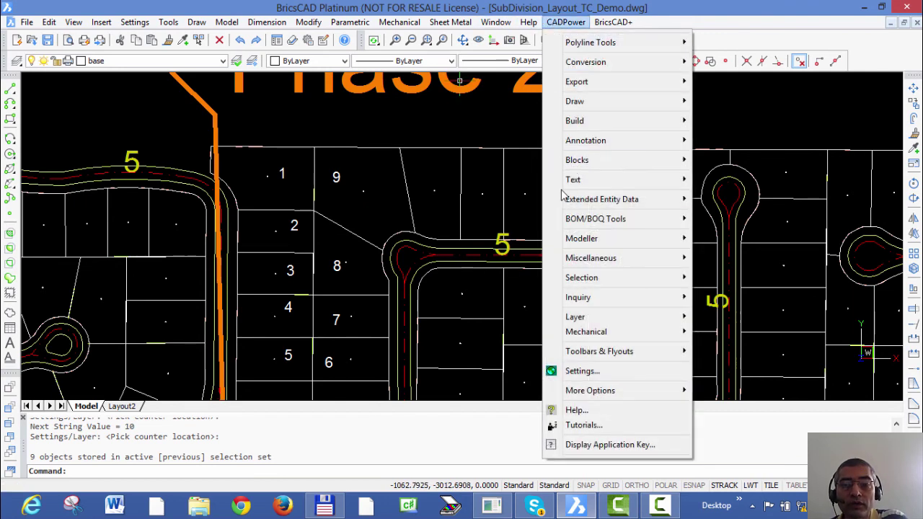
pyautogui.moveTo(577, 181)
pyautogui.moveTo(519, 182)
pyautogui.click(590, 181)
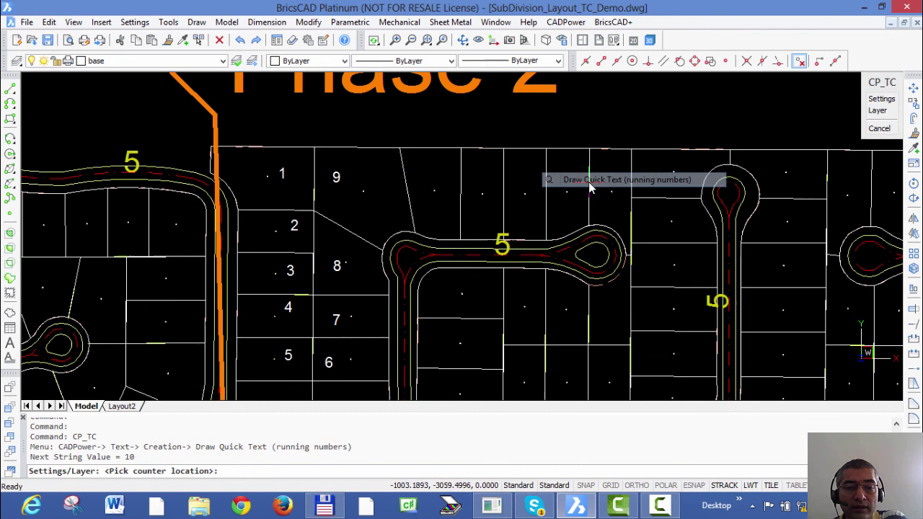
pyautogui.write('s')
pyautogui.press('Return')
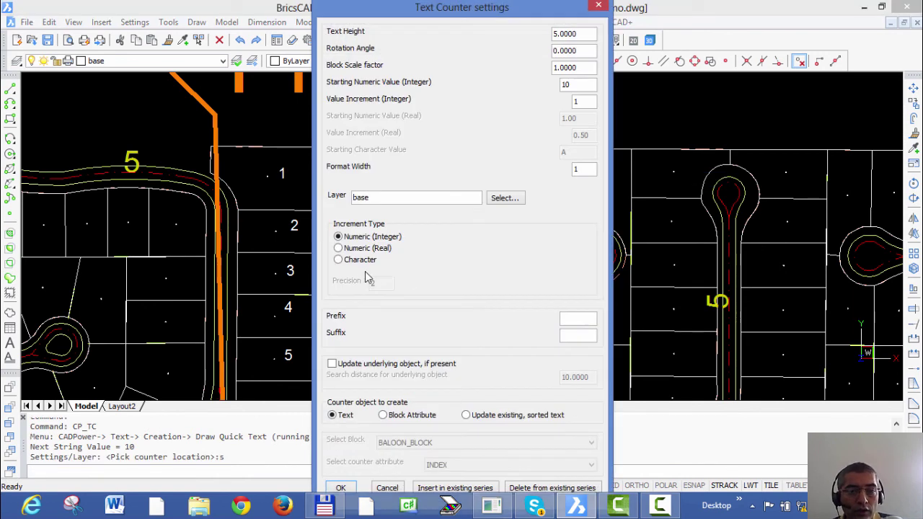
pyautogui.click(339, 261)
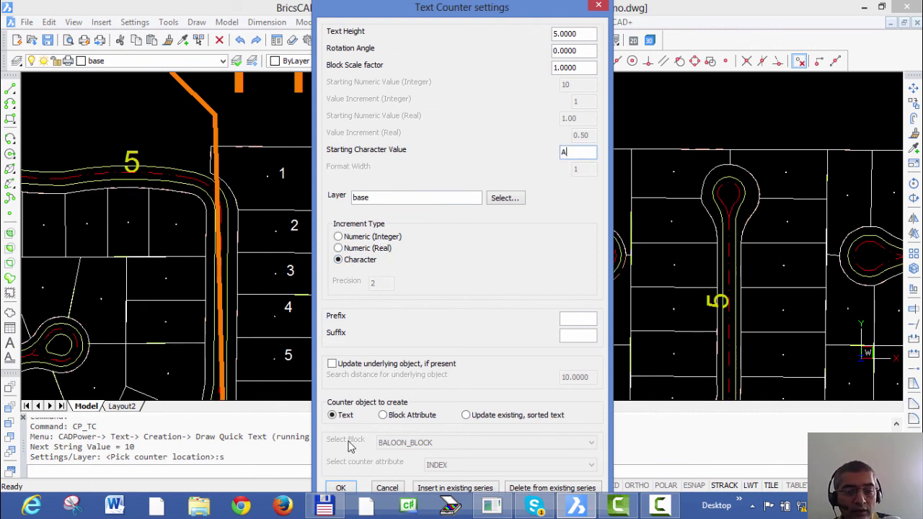
pyautogui.click(340, 489)
# - Place the letters A to G in the lots along the northern boundary and down beside the middle cul-de-sac
pyautogui.click(439, 176)
pyautogui.click(474, 175)
pyautogui.click(514, 167)
pyautogui.click(564, 163)
pyautogui.click(607, 164)
pyautogui.click(651, 178)
pyautogui.click(656, 213)
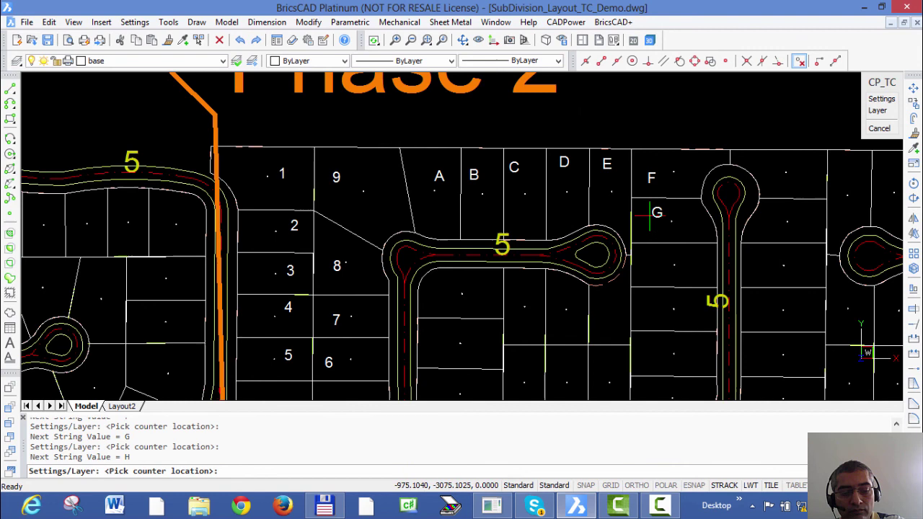
# - Add the prefix "Lot # " to the text counter settings
pyautogui.write('s')
pyautogui.press('Return')
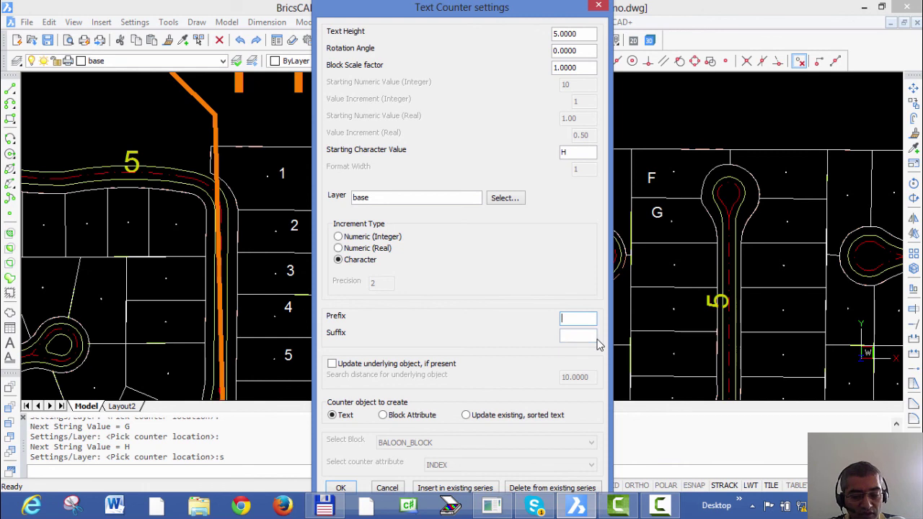
pyautogui.write('Lot #')
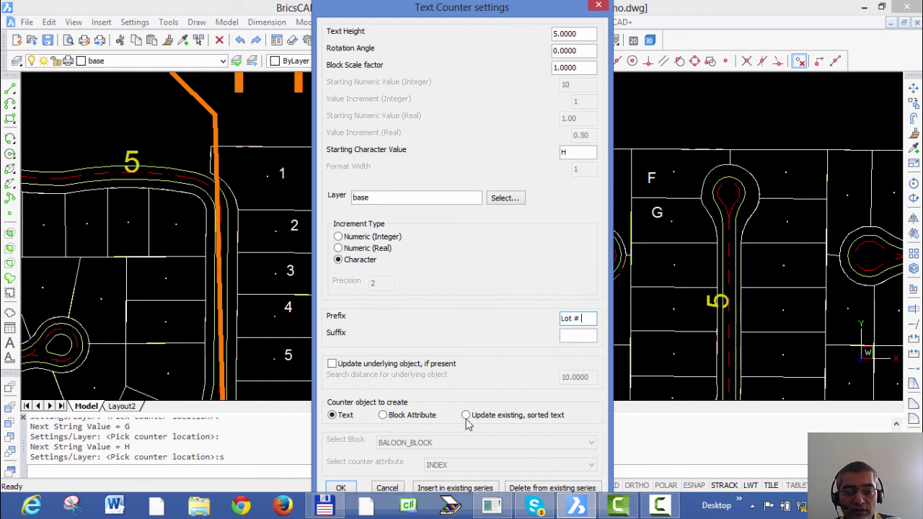
pyautogui.click(340, 489)
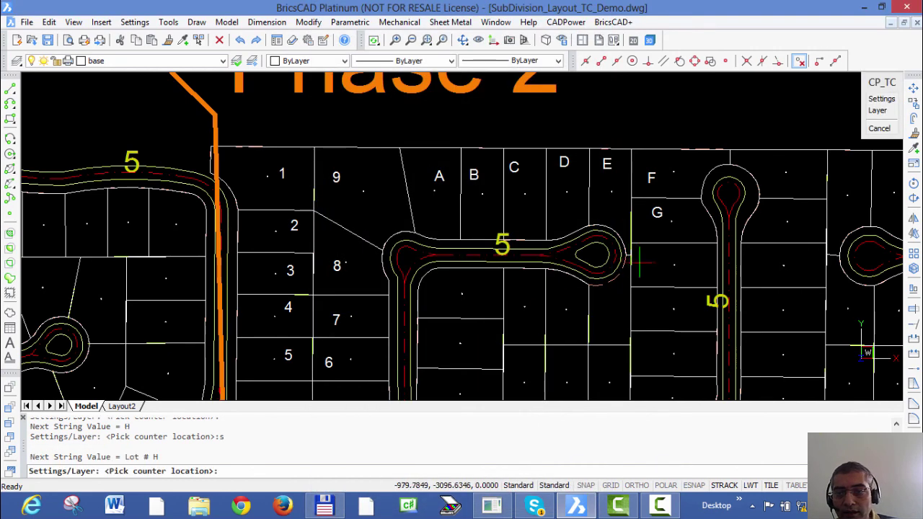
# - Place the labels Lot # H to Lot # M in the lots on both sides of the middle cul-de-sac road
pyautogui.click(643, 258)
pyautogui.click(645, 309)
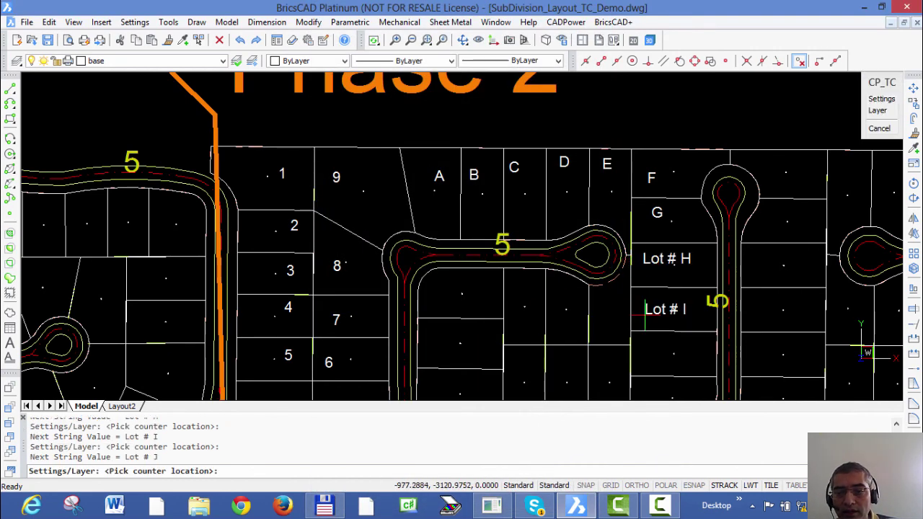
pyautogui.click(644, 352)
pyautogui.click(764, 159)
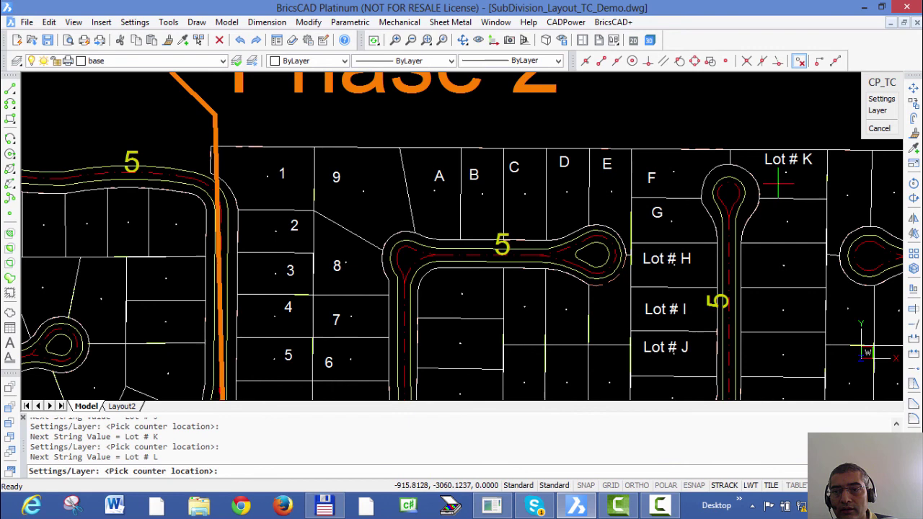
pyautogui.click(764, 211)
pyautogui.click(763, 262)
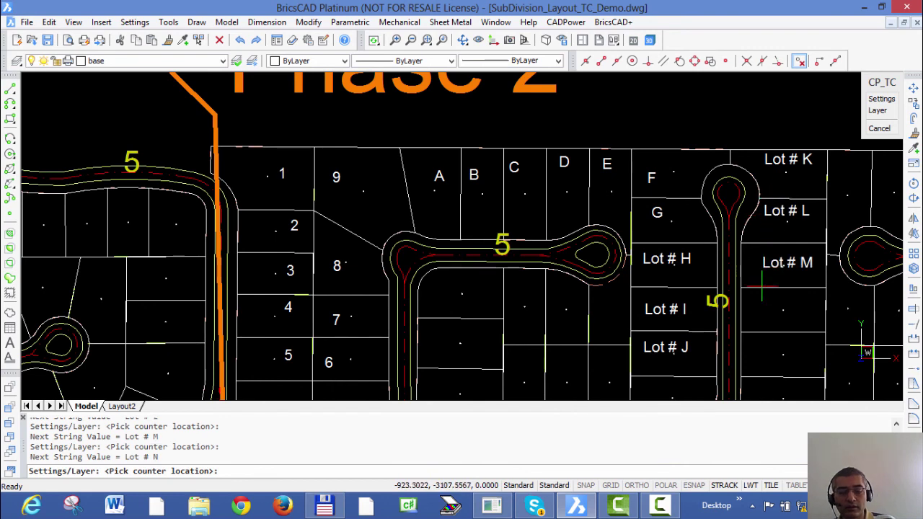
pyautogui.press('Return')
# - Restart the text counter with the suffix "(Phase 2)", the Numeric (Integer) increment type and a starting value of 100
pyautogui.press('Return')
pyautogui.write('s')
pyautogui.press('Return')
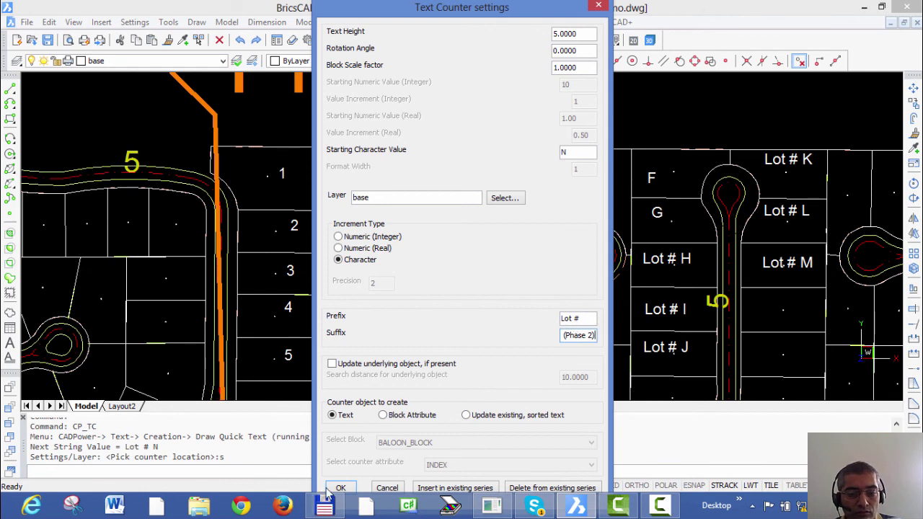
pyautogui.click(339, 237)
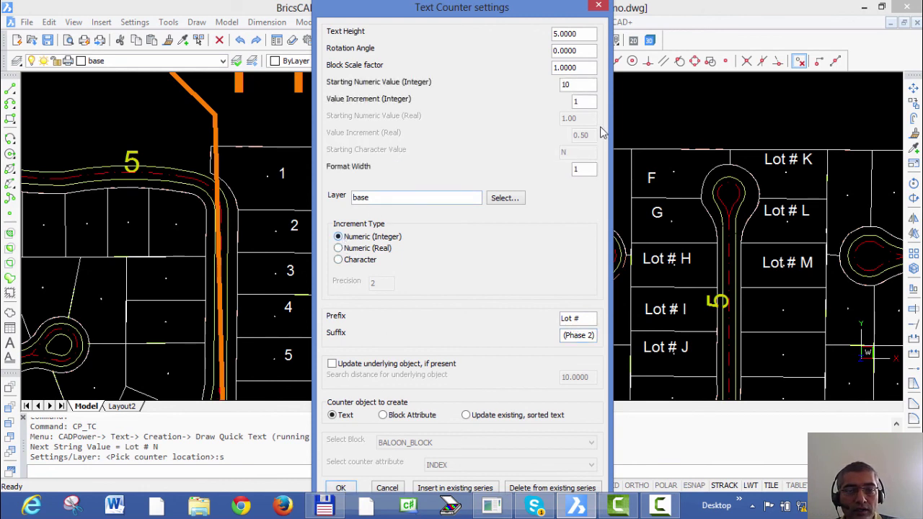
pyautogui.doubleClick(584, 85)
pyautogui.write('100')
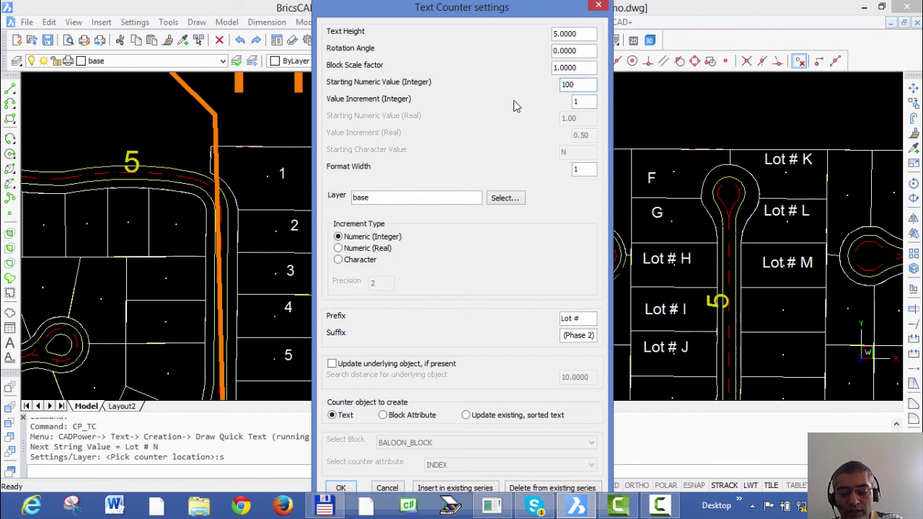
pyautogui.click(340, 489)
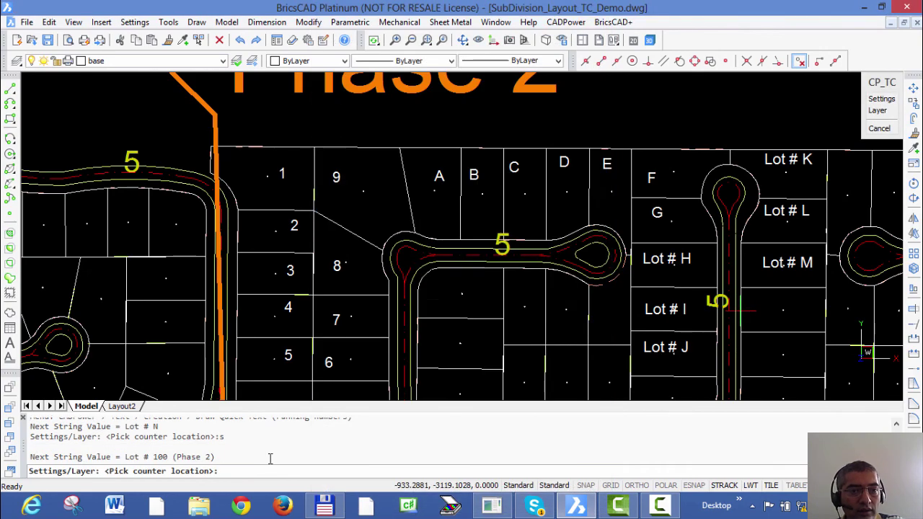
# - Place the labels Lot # 100 (Phase 2) to Lot # 103 (Phase 2) across the row of lots north of ClubHouse-2
pyautogui.moveTo(573, 312); pyautogui.dragTo(546, 89, button='middle')
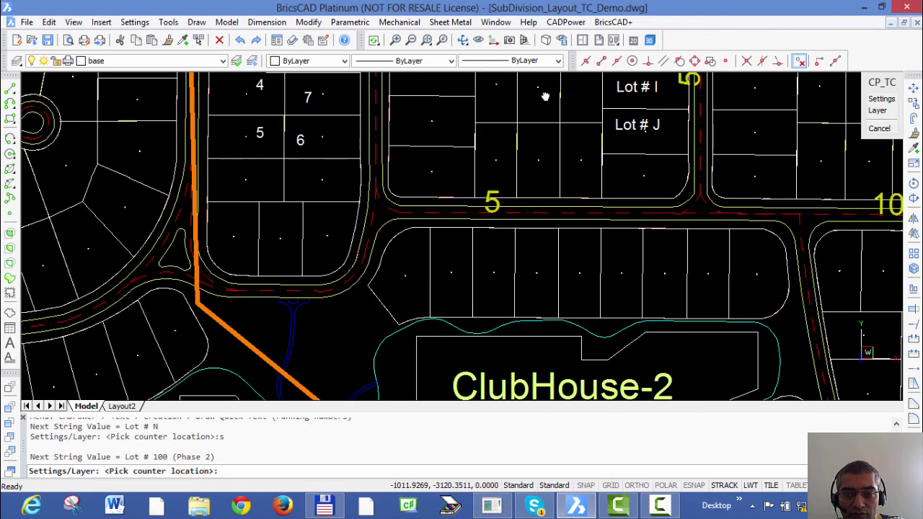
pyautogui.click(386, 290)
pyautogui.click(454, 257)
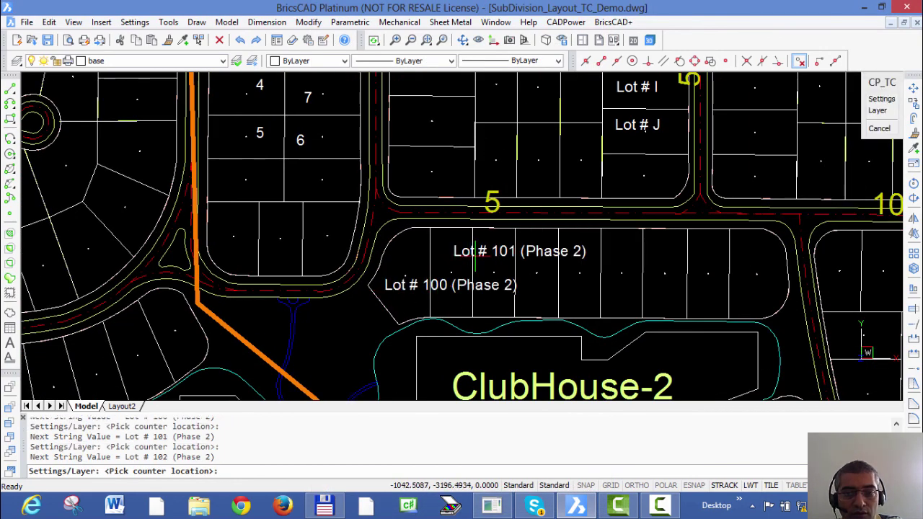
pyautogui.click(530, 283)
pyautogui.click(640, 256)
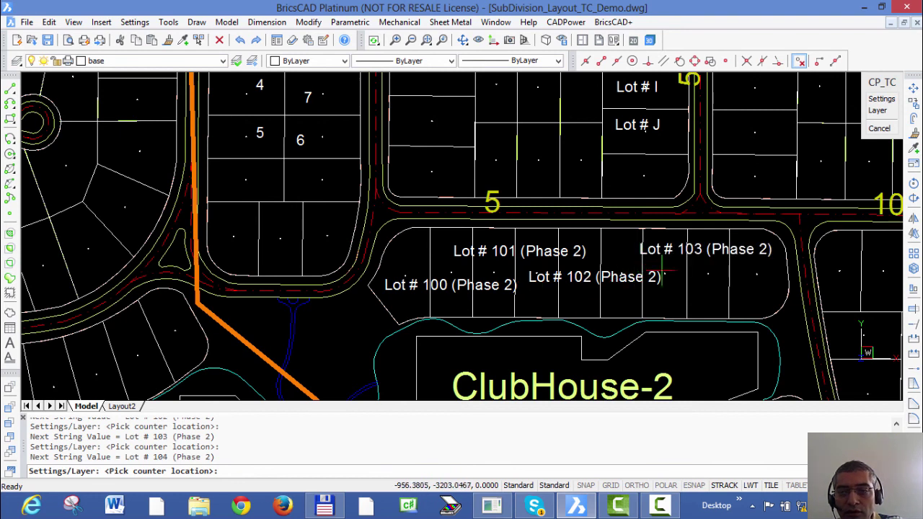
# - Place the label Lot # 104 (Phase 2) near the east end of the lot row north of ClubHouse-2 and end the counter
pyautogui.click(709, 298)
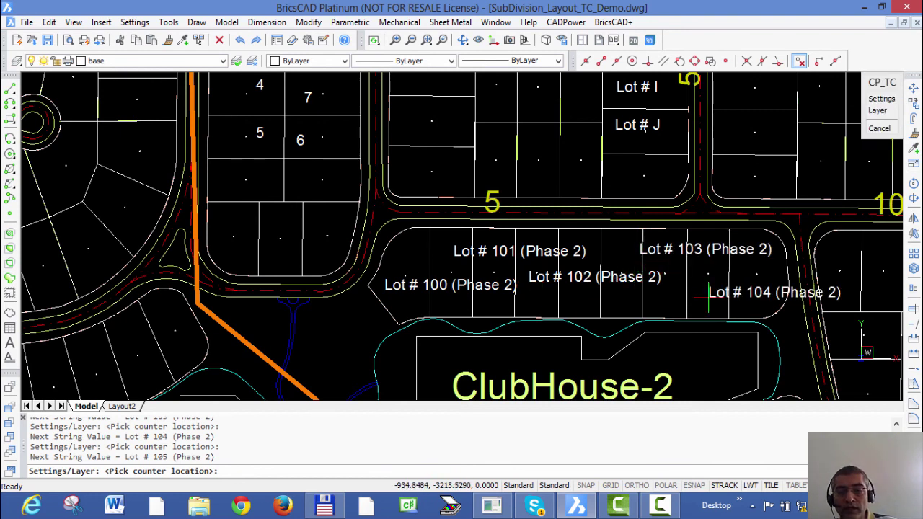
pyautogui.press('Return')
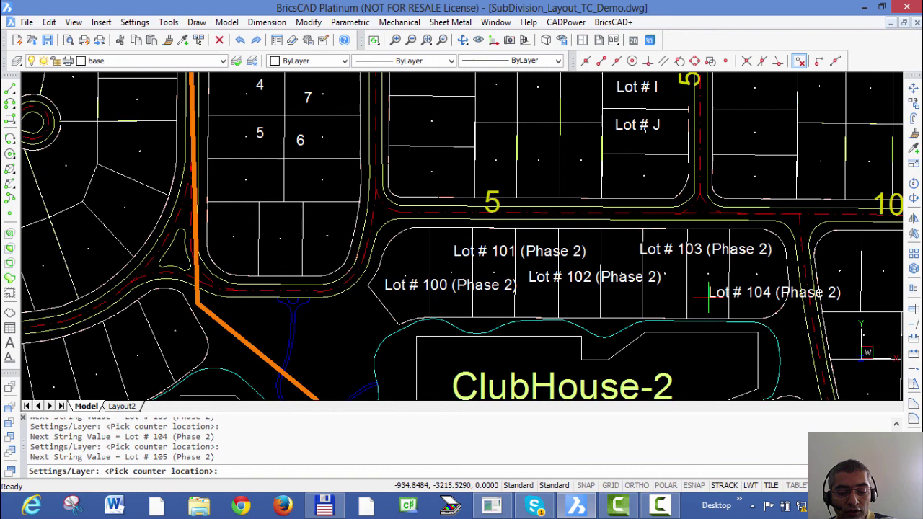
pyautogui.write('s')
pyautogui.press('Return')
pyautogui.press('Escape')
pyautogui.press('Escape')
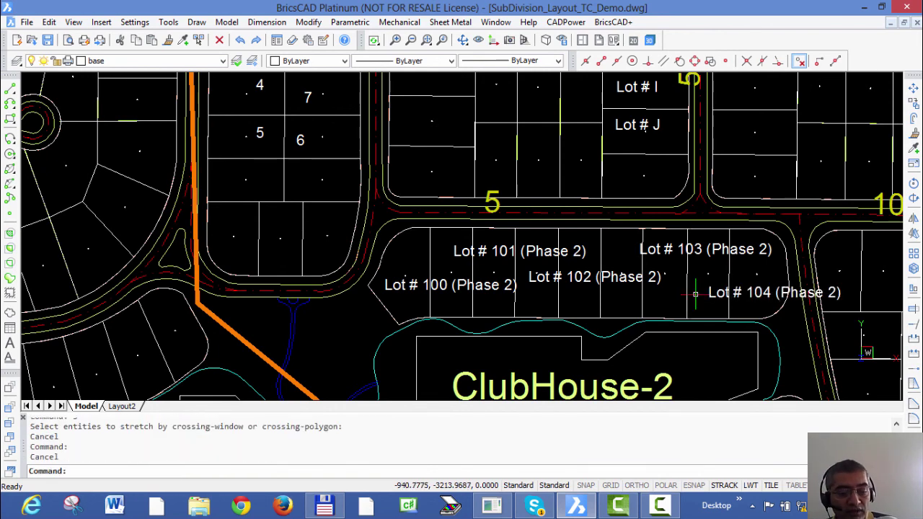
# - Restart the text counter and set it to create Block Attribute objects using BALOON_BLOCK and its INDEX attribute
pyautogui.press('Return')
pyautogui.click(567, 22)
pyautogui.moveTo(575, 180)
pyautogui.moveTo(469, 186)
pyautogui.click(595, 181)
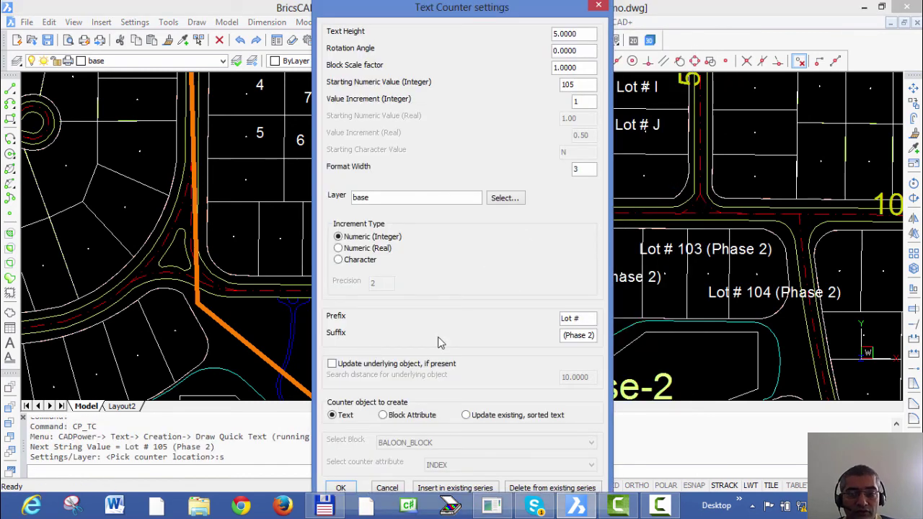
pyautogui.click(383, 415)
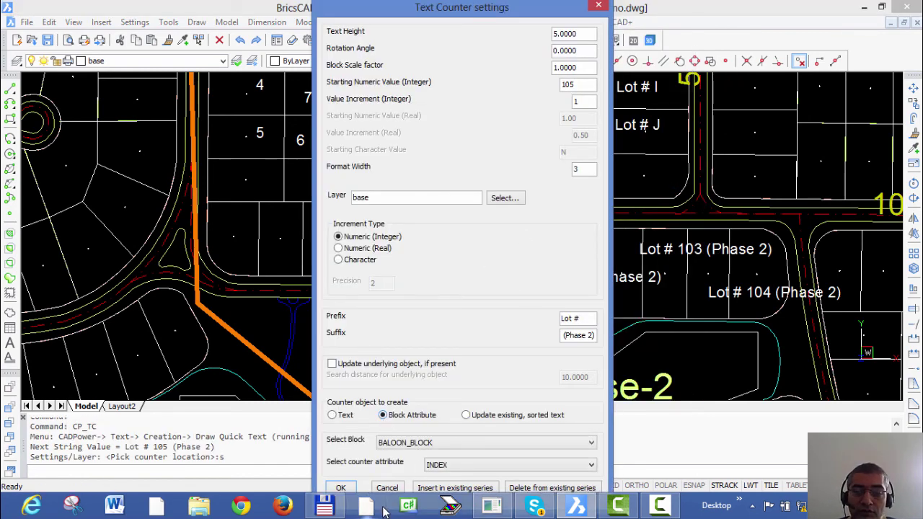
pyautogui.click(433, 447)
pyautogui.click(414, 455)
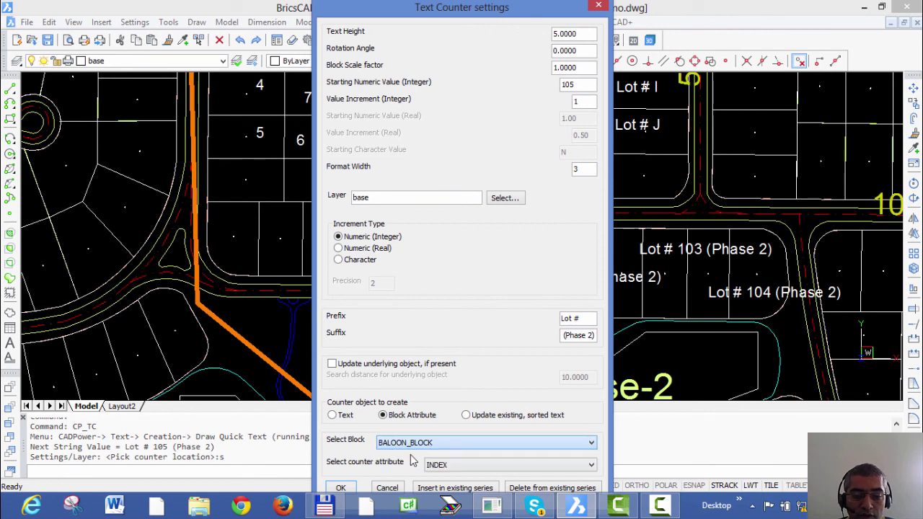
pyautogui.click(433, 466)
pyautogui.click(435, 469)
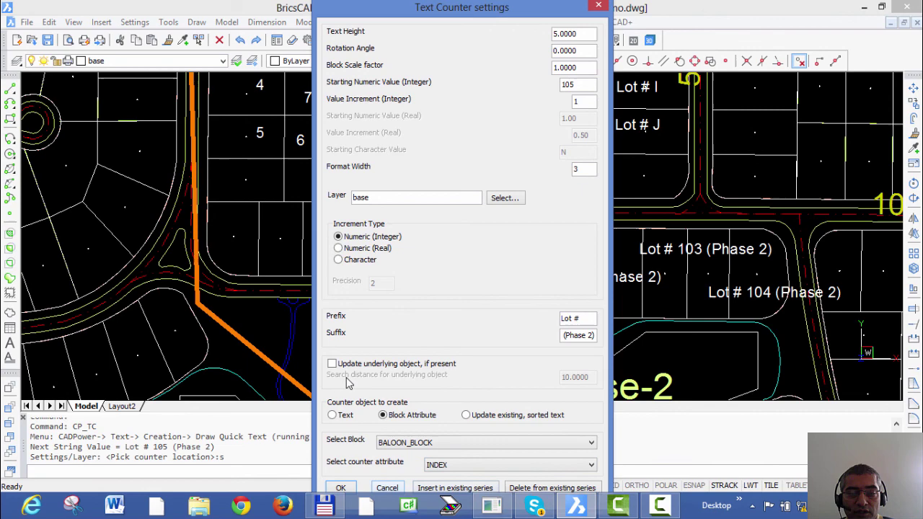
pyautogui.click(339, 489)
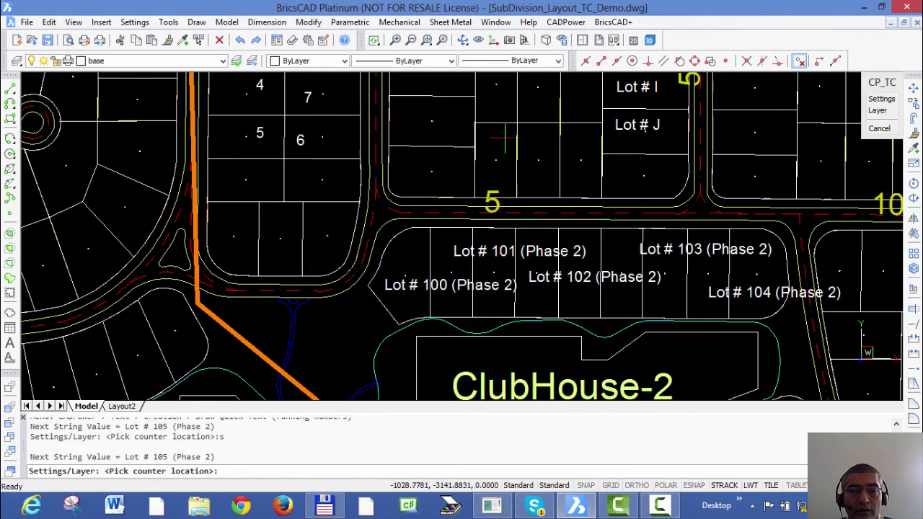
# - Clear the counter's prefix and suffix and set the Character increment type with a starting value of AA
pyautogui.scroll(4, 529, 163)
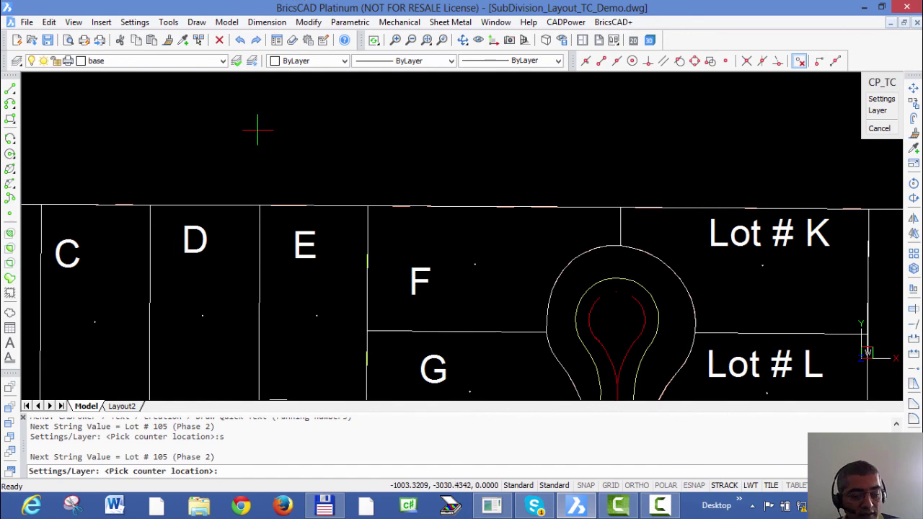
pyautogui.press('Return')
pyautogui.doubleClick(584, 321)
pyautogui.press('BackSpace')
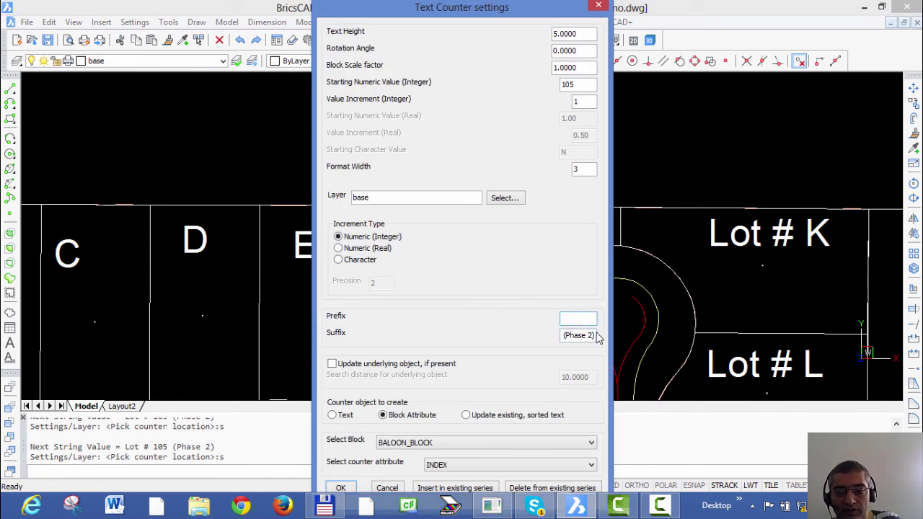
pyautogui.doubleClick(595, 333)
pyautogui.press('BackSpace')
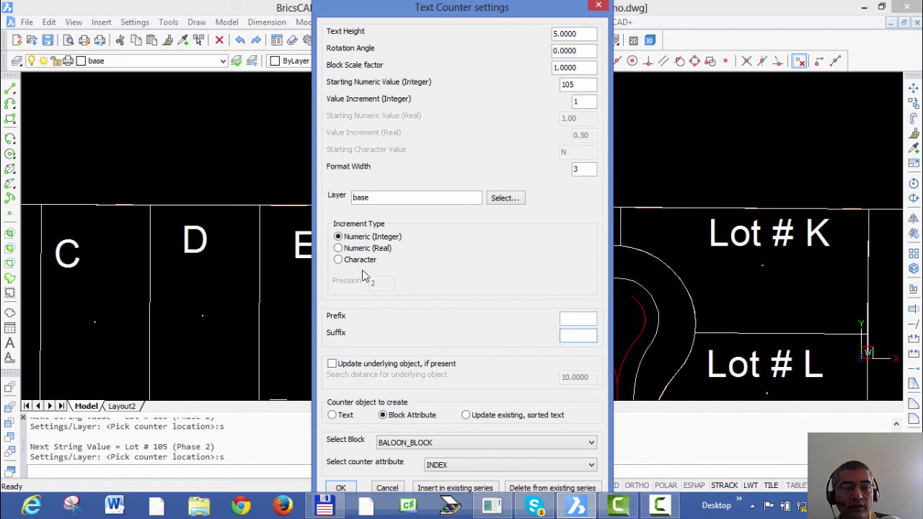
pyautogui.click(338, 260)
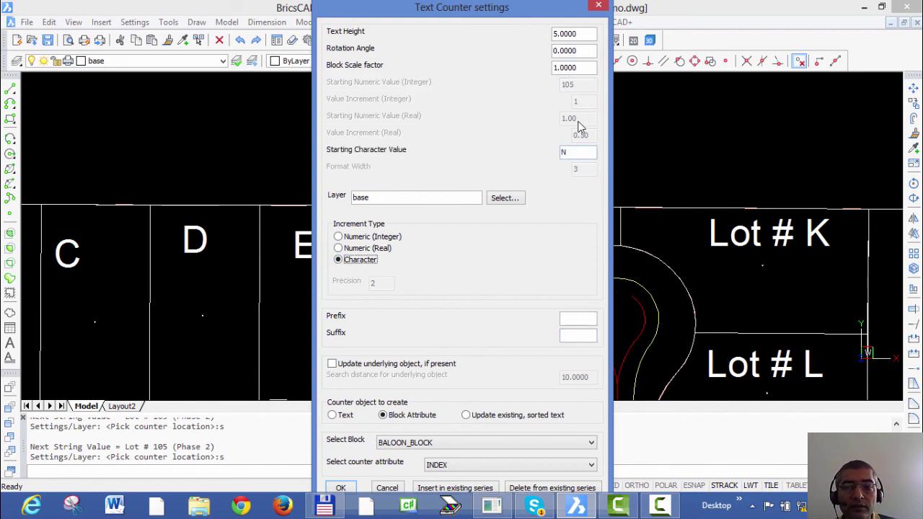
pyautogui.doubleClick(577, 153)
pyautogui.write('AA')
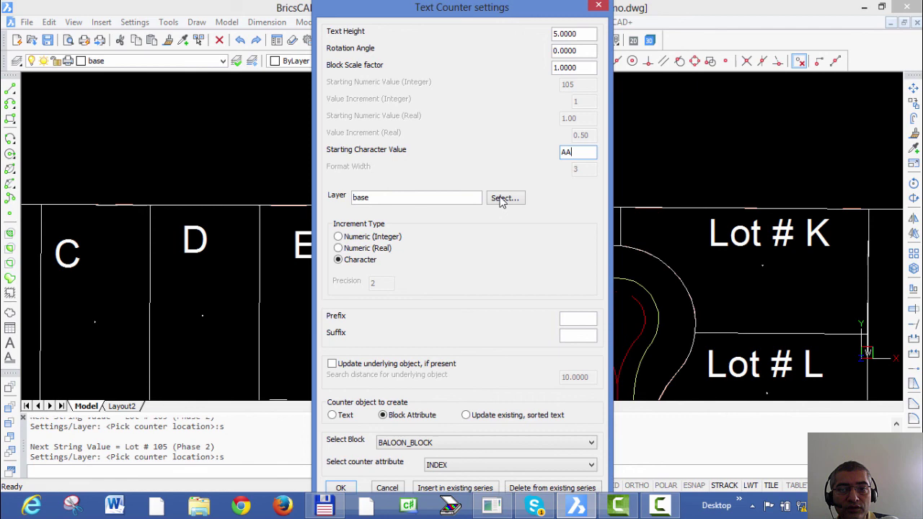
pyautogui.click(341, 489)
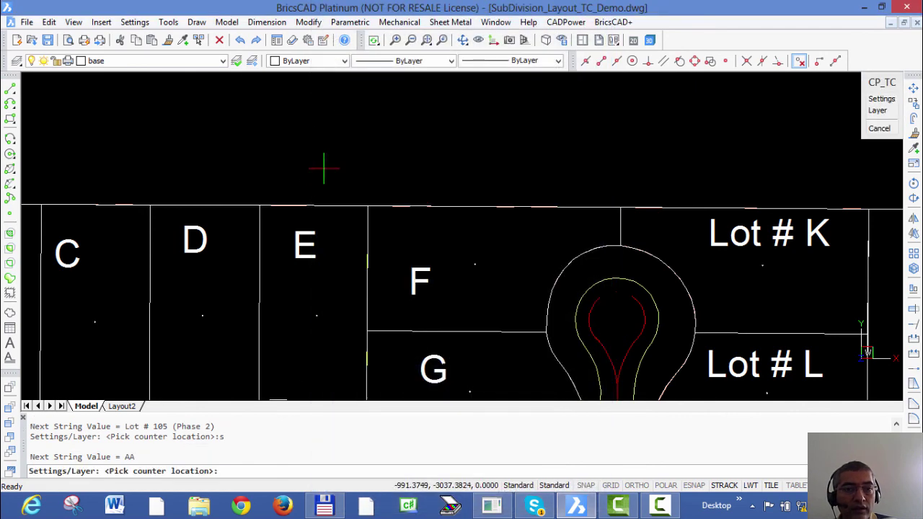
# - Place a series of lettered balloon blocks, starting at AA, in the empty area north of lots D to F
pyautogui.scroll(2, 324, 126)
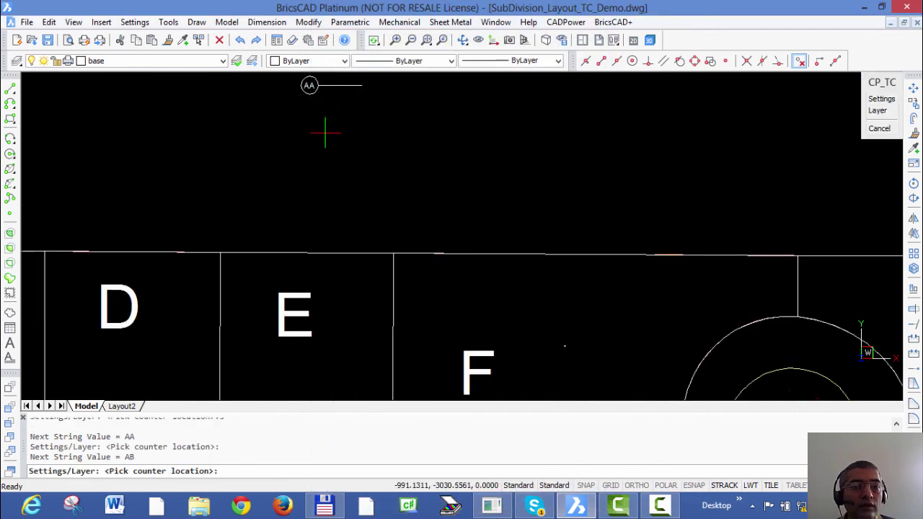
pyautogui.scroll(2, 324, 127)
pyautogui.click(289, 228)
pyautogui.click(332, 298)
pyautogui.click(381, 324)
pyautogui.click(463, 329)
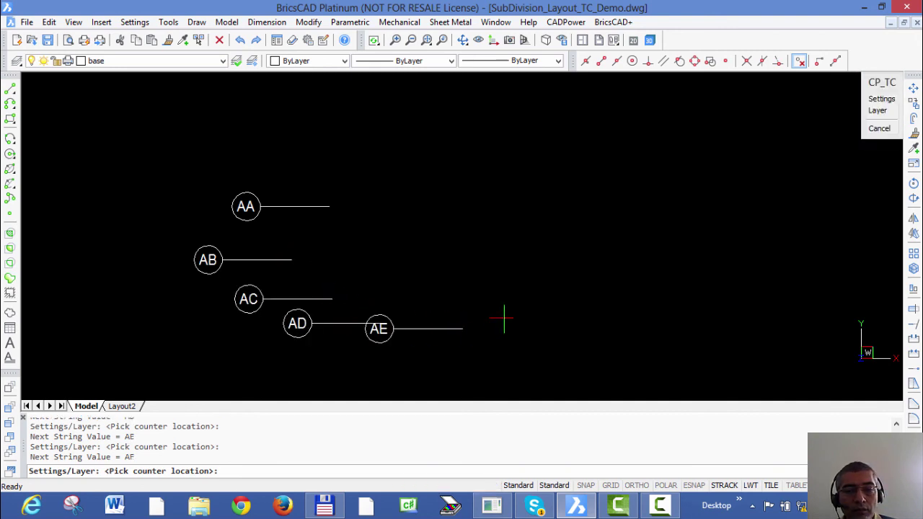
pyautogui.click(575, 280)
pyautogui.click(587, 195)
pyautogui.click(553, 143)
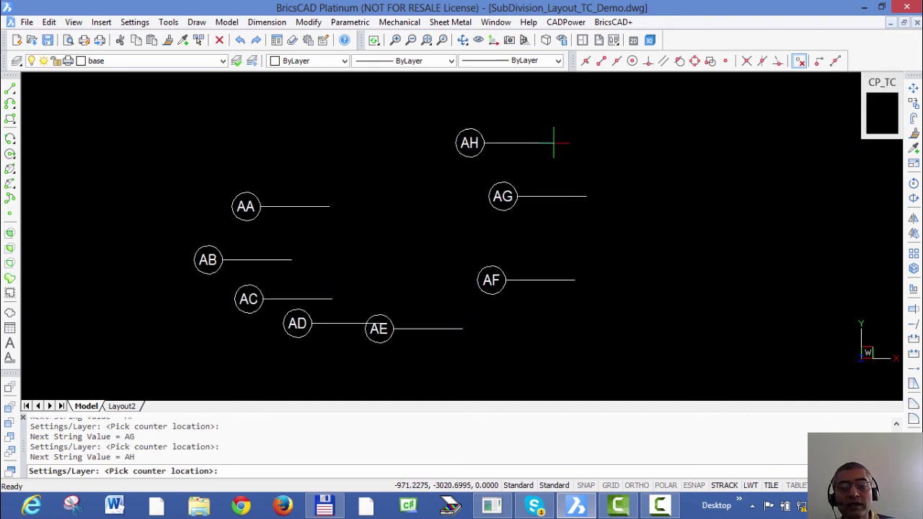
pyautogui.click(693, 96)
pyautogui.click(707, 145)
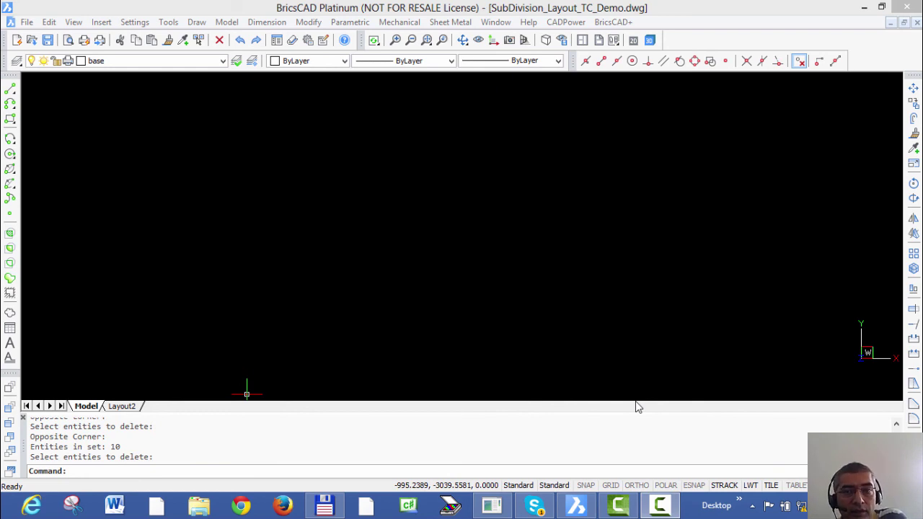
# - Restart the text counter with BALOON_BLOCK, the INDEX attribute and a starting character value of AA
pyautogui.click(582, 22)
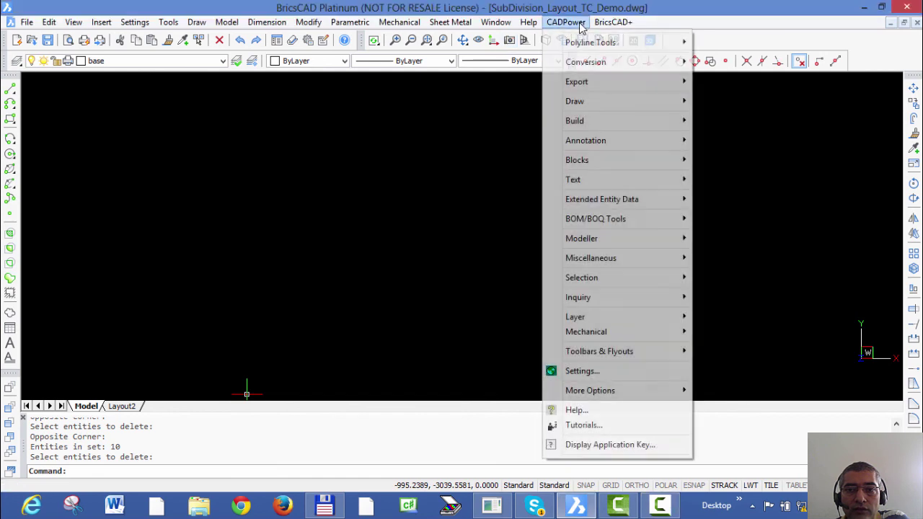
pyautogui.moveTo(588, 180)
pyautogui.moveTo(474, 185)
pyautogui.click(583, 183)
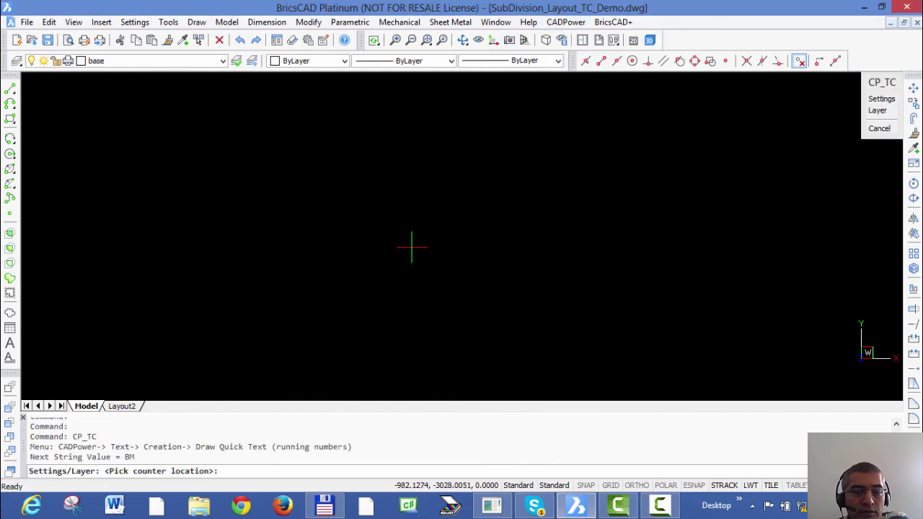
pyautogui.write('s')
pyautogui.press('Return')
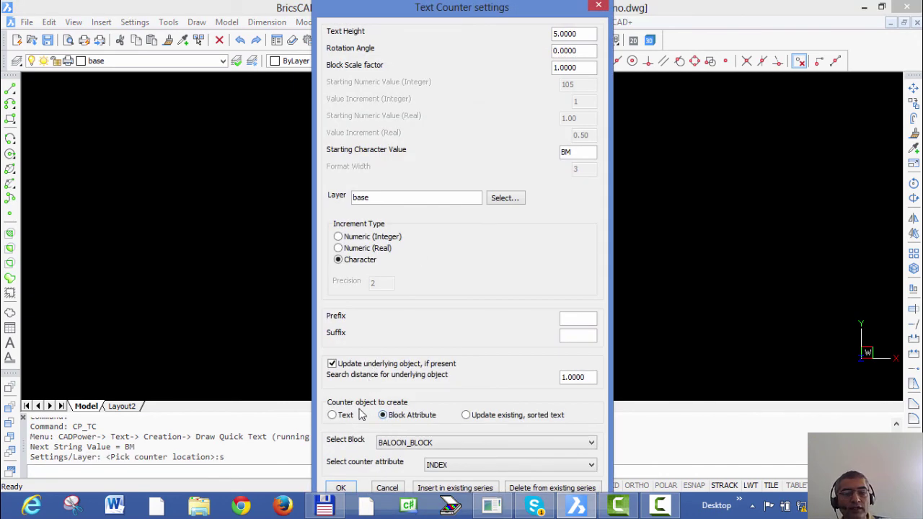
pyautogui.click(400, 444)
pyautogui.click(403, 454)
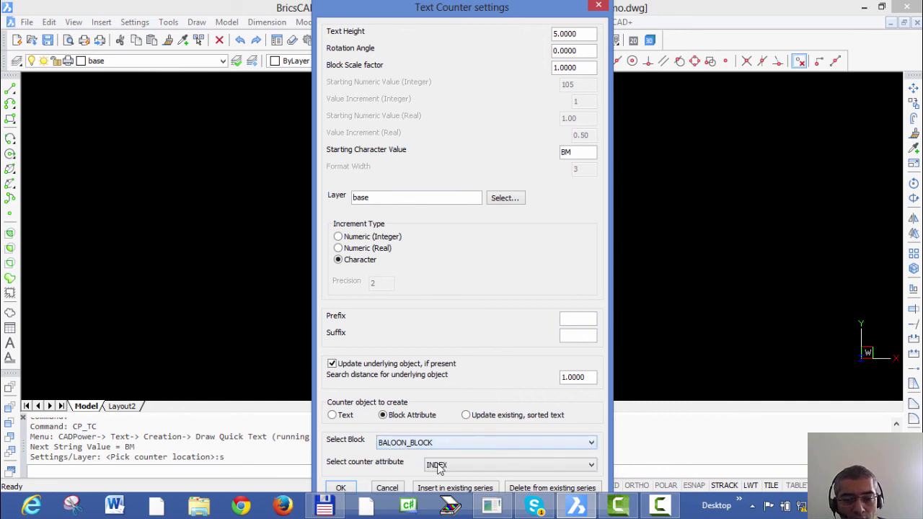
pyautogui.click(440, 468)
pyautogui.click(439, 477)
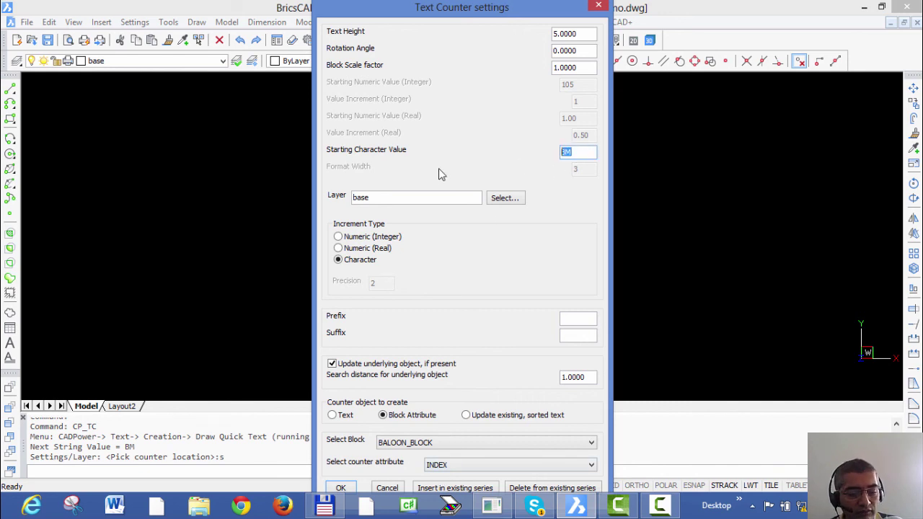
pyautogui.write('AA')
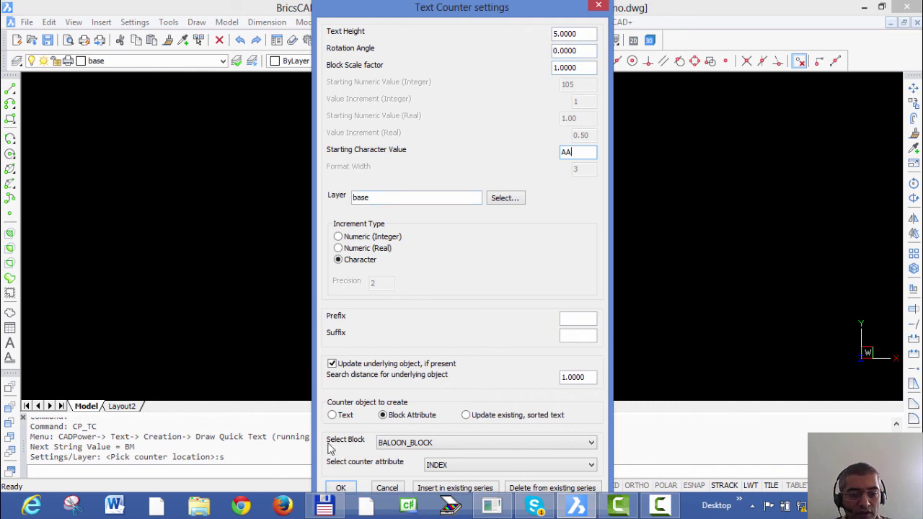
pyautogui.click(340, 488)
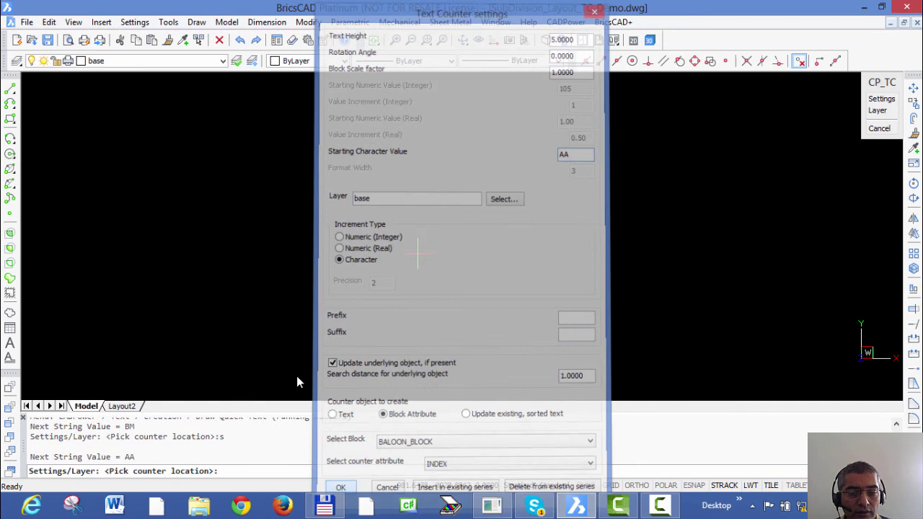
# - Place a new series of lettered balloon blocks in the empty area, running diagonally from AA through AE and onward
pyautogui.click(227, 119)
pyautogui.click(293, 166)
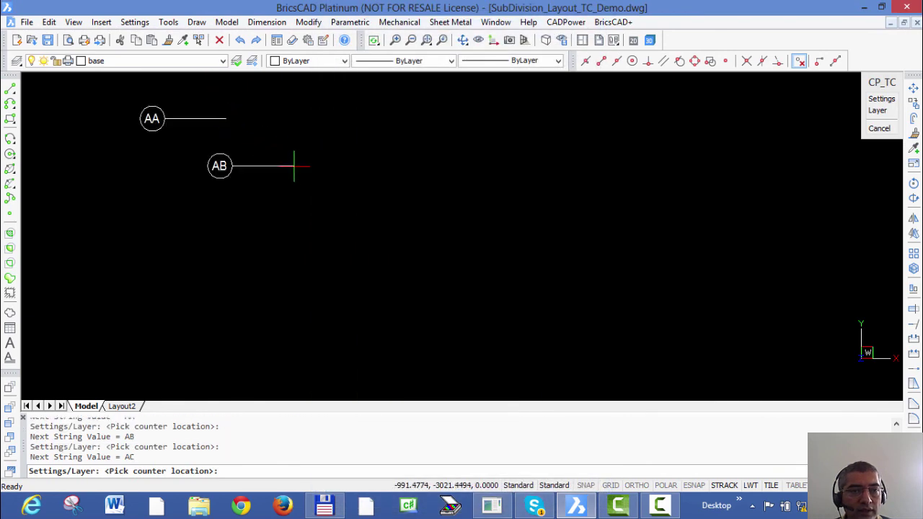
pyautogui.click(328, 209)
pyautogui.click(362, 240)
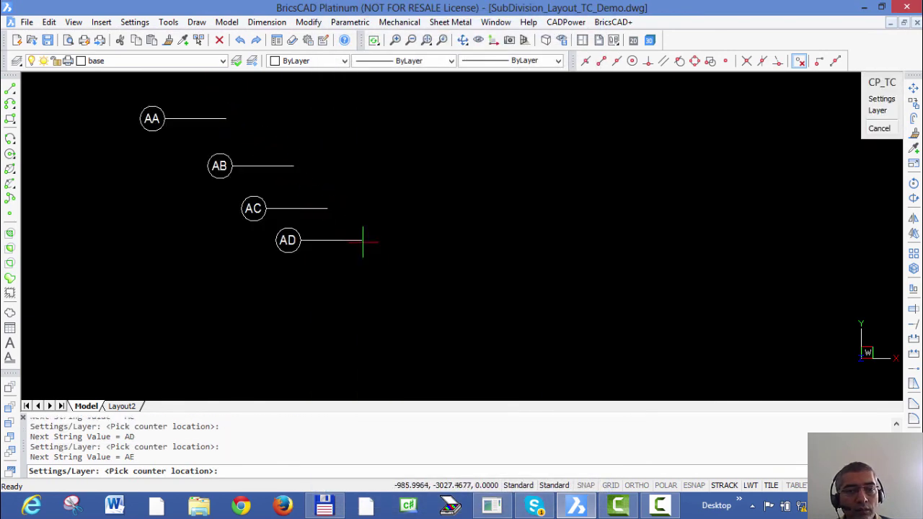
pyautogui.click(385, 288)
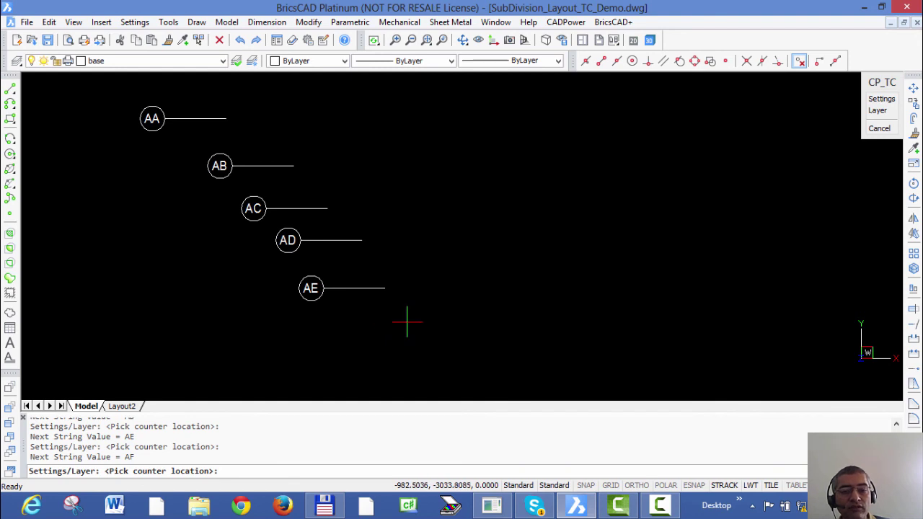
pyautogui.click(407, 323)
pyautogui.click(500, 117)
pyautogui.click(537, 153)
pyautogui.click(581, 187)
# - Restart the text counter and turn on updating of underlying objects in its settings, keeping the 1.0000 search distance
pyautogui.press('Return')
pyautogui.press('Return')
pyautogui.write('s')
pyautogui.press('Return')
pyautogui.click(584, 317)
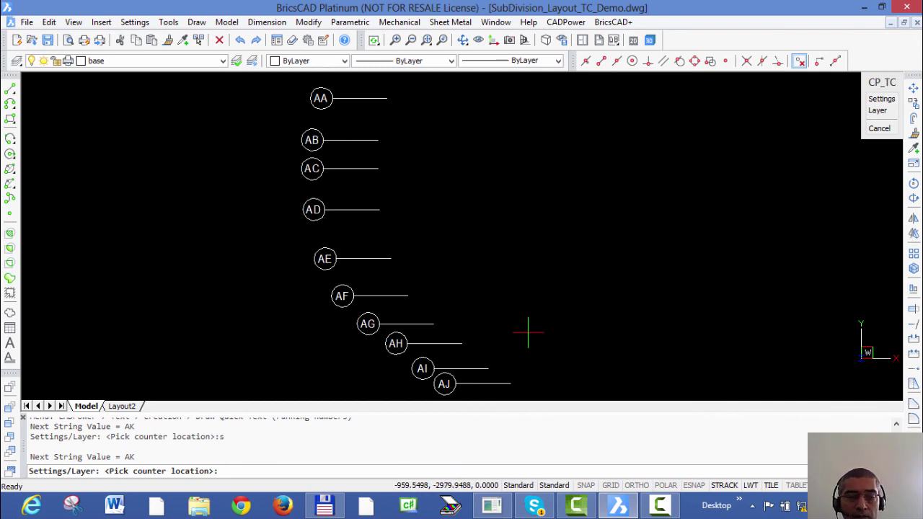
pyautogui.write('s')
pyautogui.press('Return')
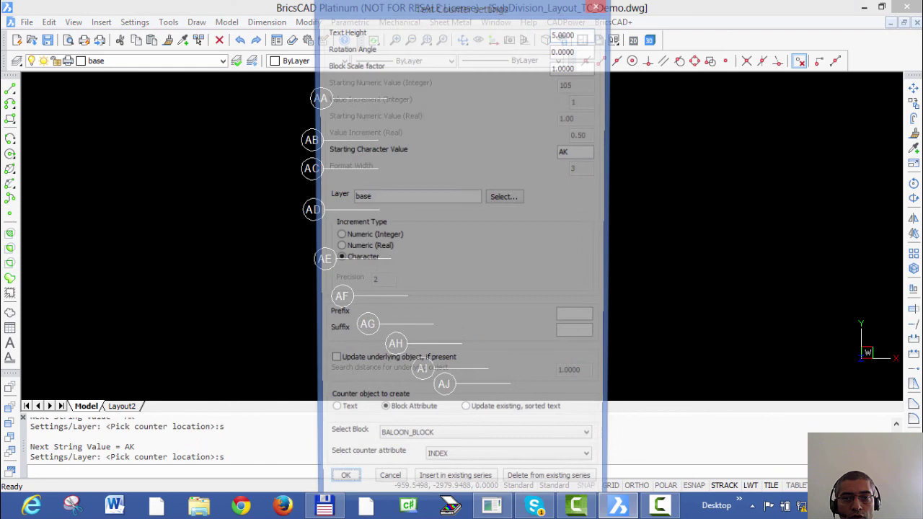
pyautogui.click(333, 364)
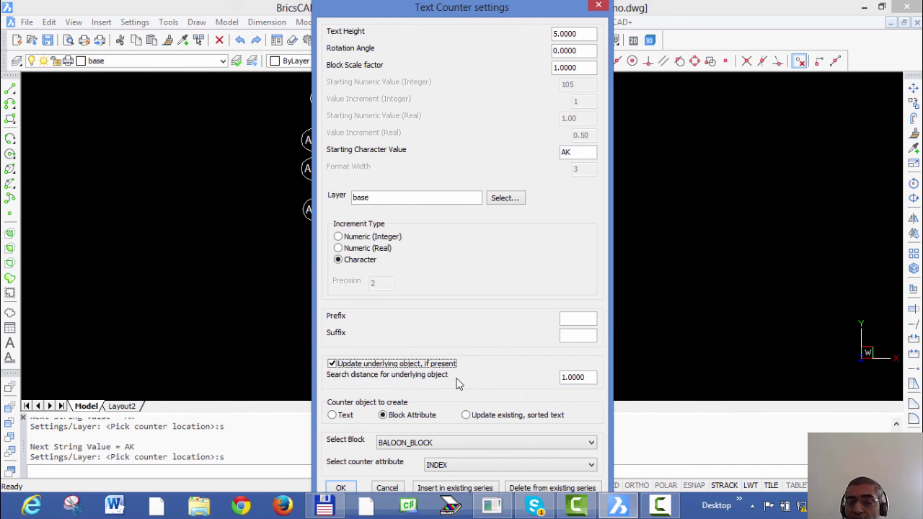
pyautogui.moveTo(590, 381); pyautogui.dragTo(526, 383)
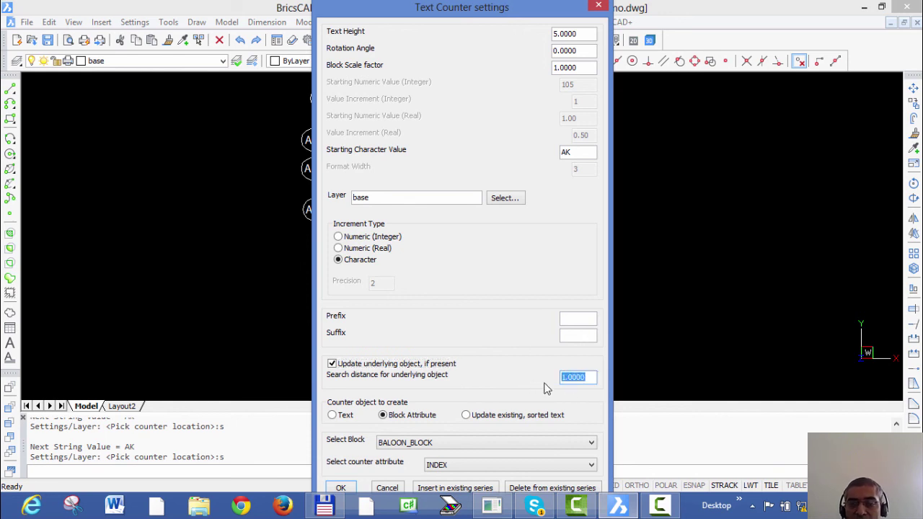
# - Set the counter's starting character value to BA and apply the settings
pyautogui.moveTo(429, 20); pyautogui.dragTo(658, 45)
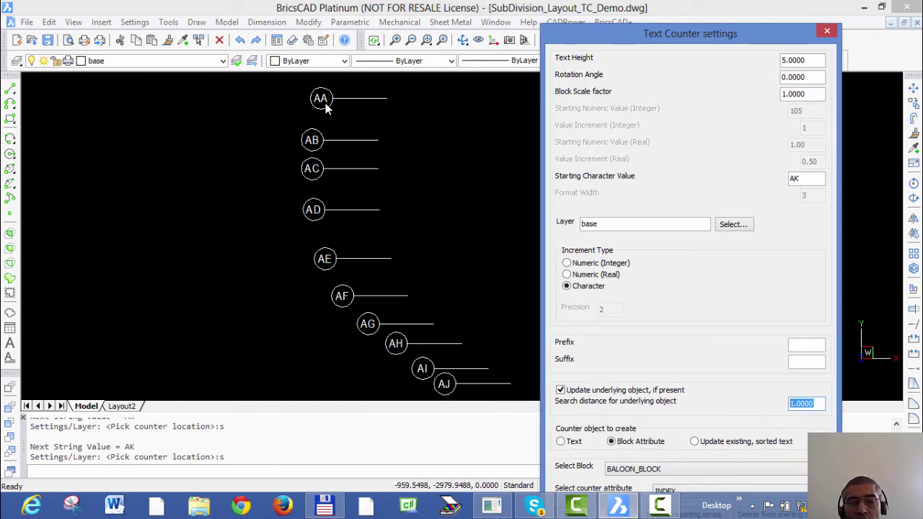
pyautogui.moveTo(577, 45); pyautogui.dragTo(501, 34)
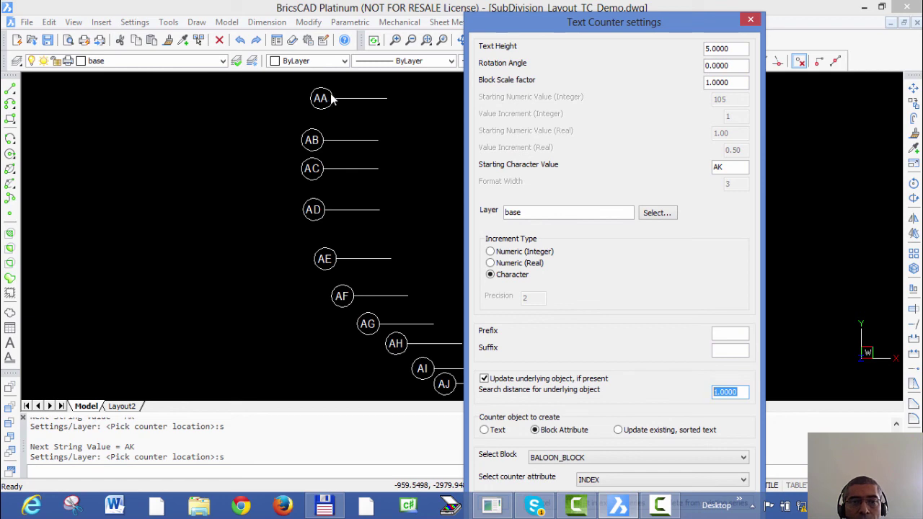
pyautogui.moveTo(534, 32); pyautogui.dragTo(472, 18)
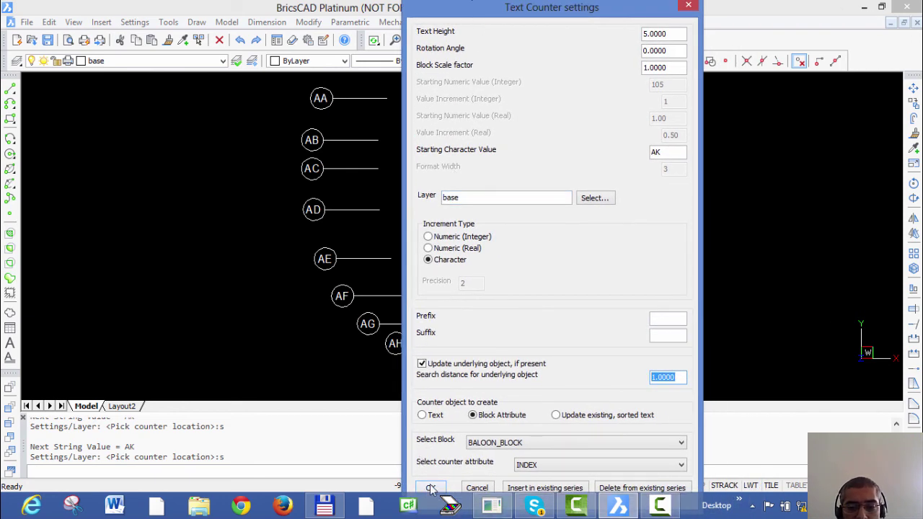
pyautogui.doubleClick(660, 153)
pyautogui.write('BA')
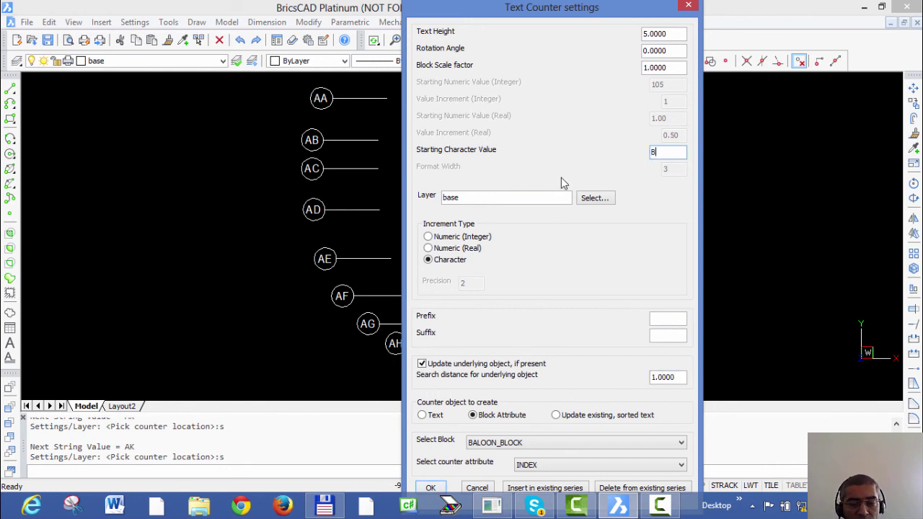
pyautogui.click(431, 489)
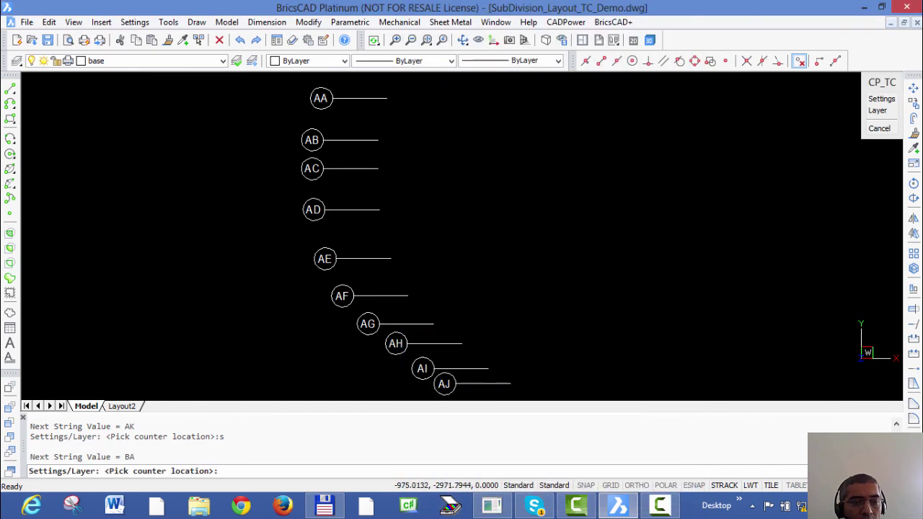
# - Update the ten existing balloons AA to AJ in sequence so they read BA to BJ
pyautogui.click(318, 101)
pyautogui.click(312, 140)
pyautogui.click(311, 168)
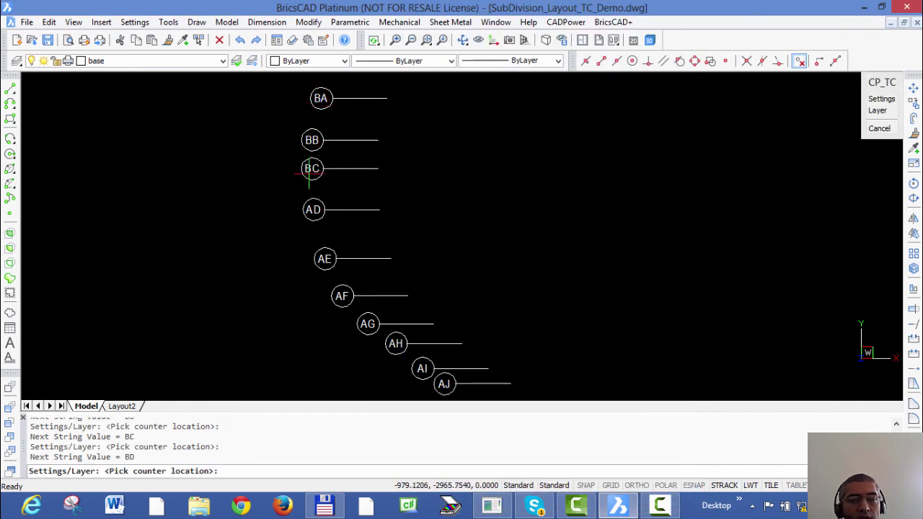
pyautogui.click(311, 209)
pyautogui.click(324, 258)
pyautogui.click(340, 297)
pyautogui.click(366, 325)
pyautogui.click(394, 344)
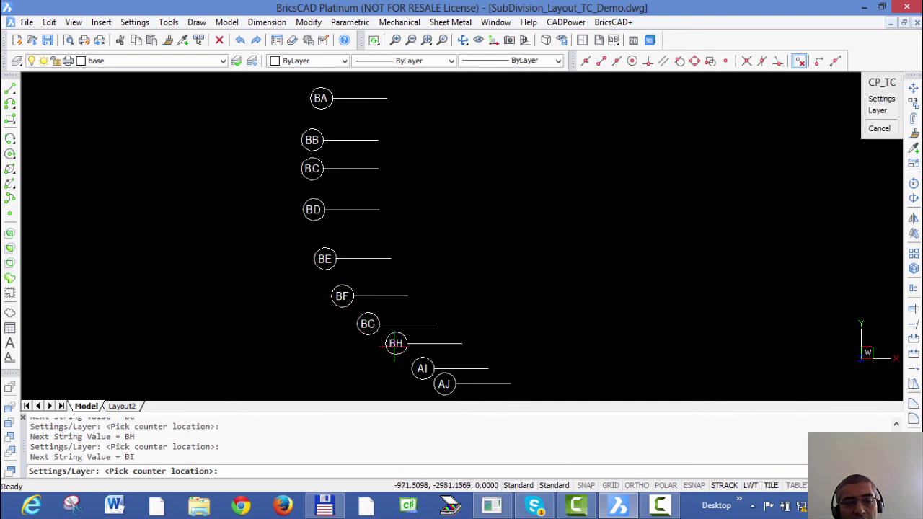
pyautogui.click(419, 369)
pyautogui.click(443, 384)
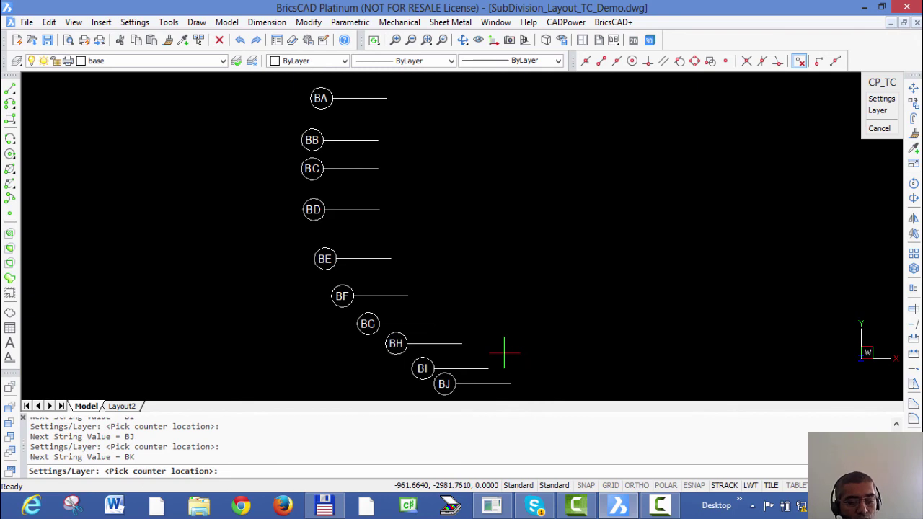
# - Set the counter to integer increments starting at 500 and place one numbered balloon beside the BA and BB balloons
pyautogui.write('s')
pyautogui.press('Return')
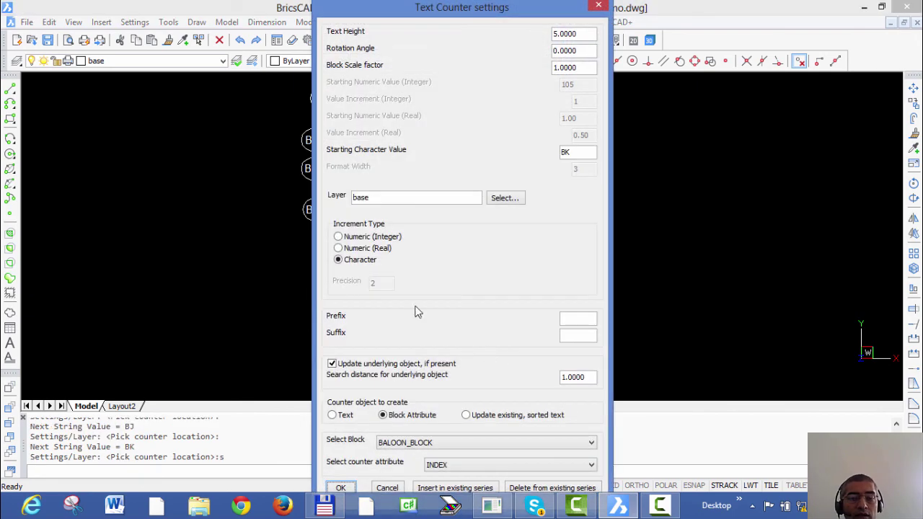
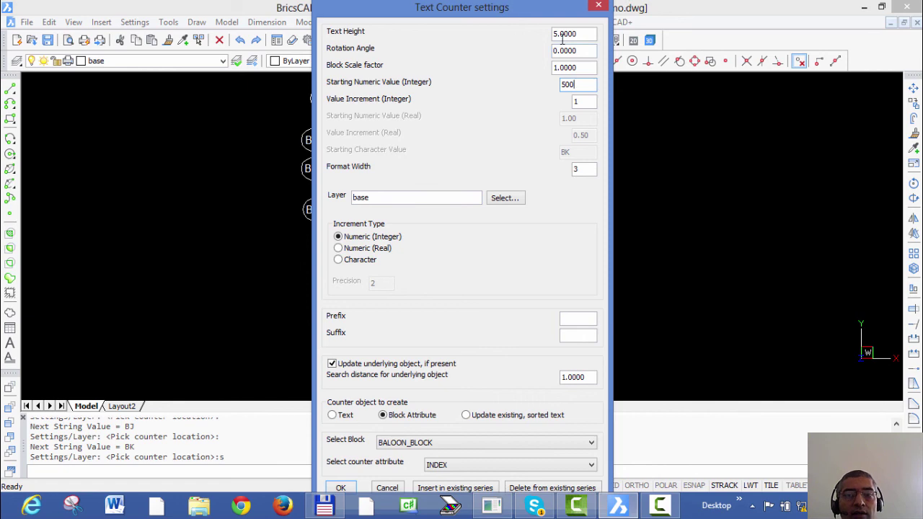
pyautogui.click(341, 488)
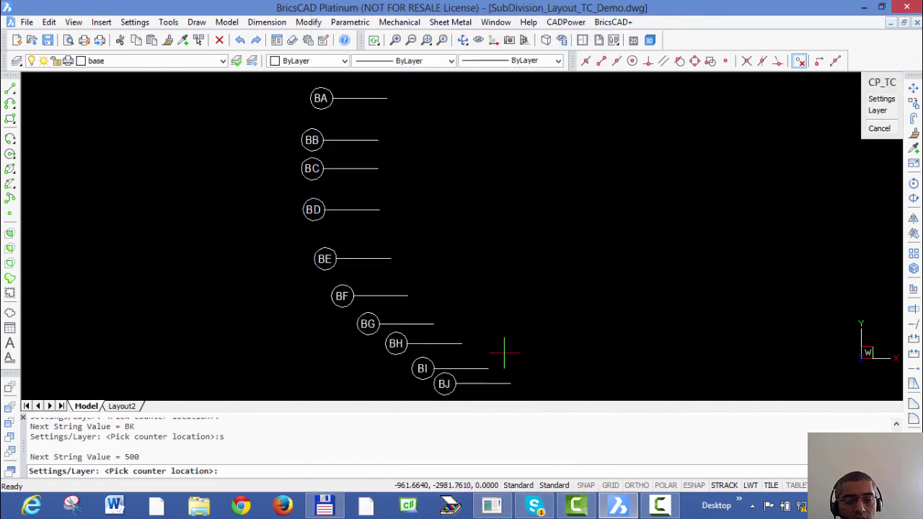
pyautogui.click(495, 127)
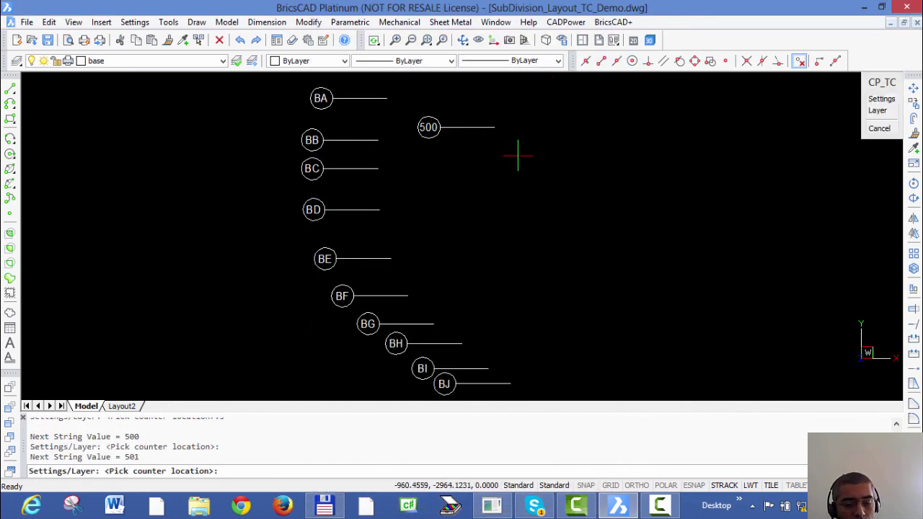
# - Change the counter object to plain text and place the number 501 east of balloon 500
pyautogui.write('s')
pyautogui.press('Return')
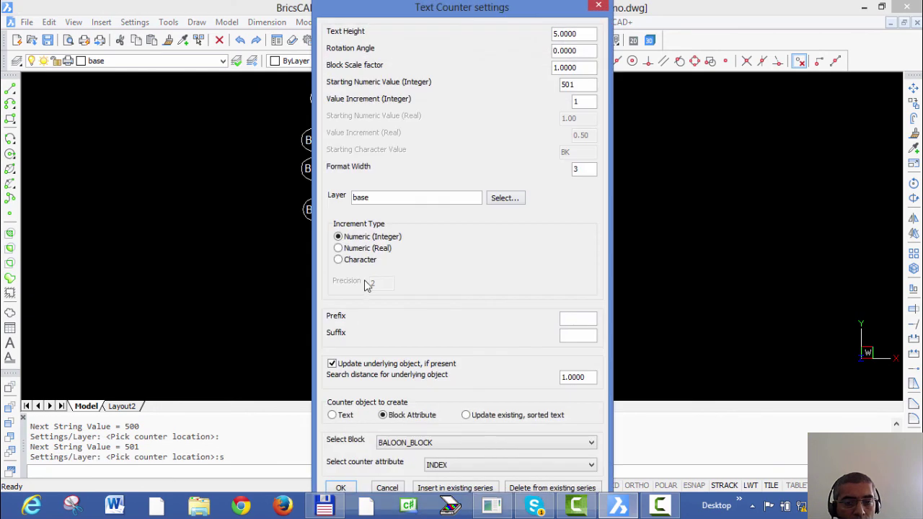
pyautogui.click(334, 416)
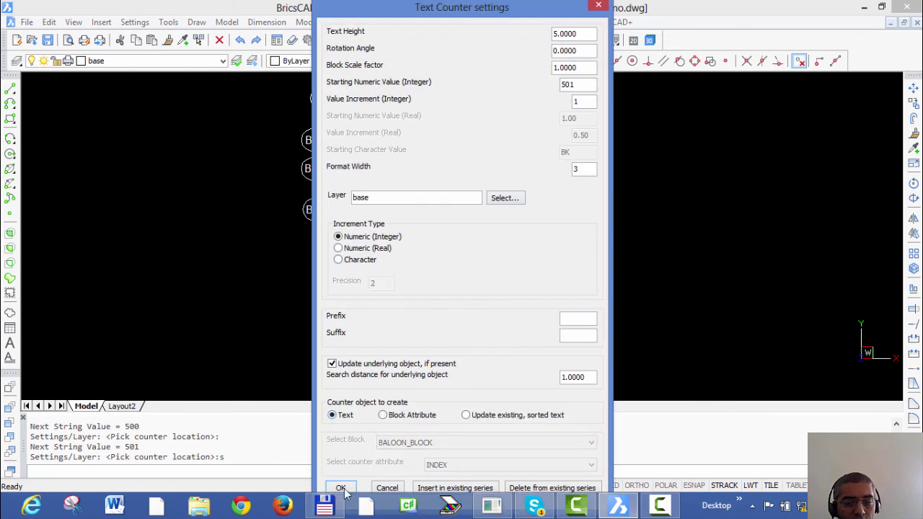
pyautogui.click(340, 488)
pyautogui.click(548, 126)
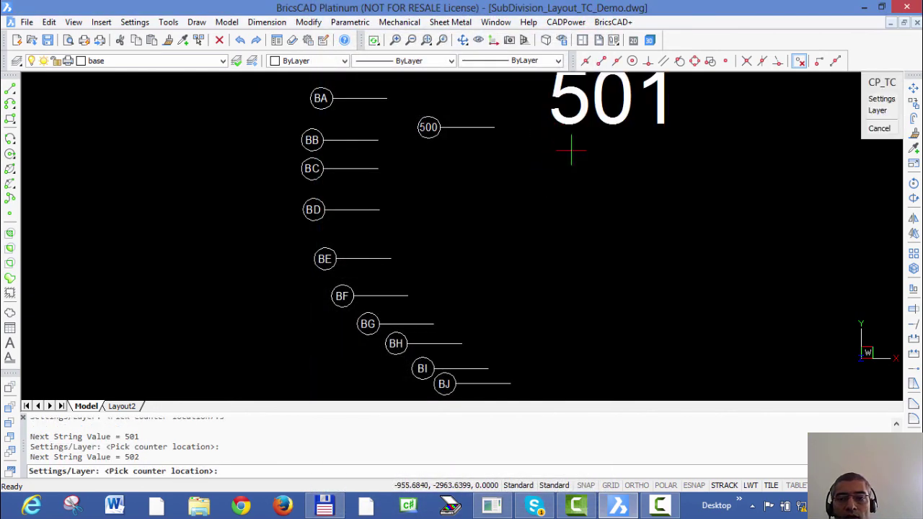
# - Place the running numbers 502 to 510 in a curve sweeping southeast and back up north, and end the counter
pyautogui.scroll(-5, 596, 190)
pyautogui.click(633, 215)
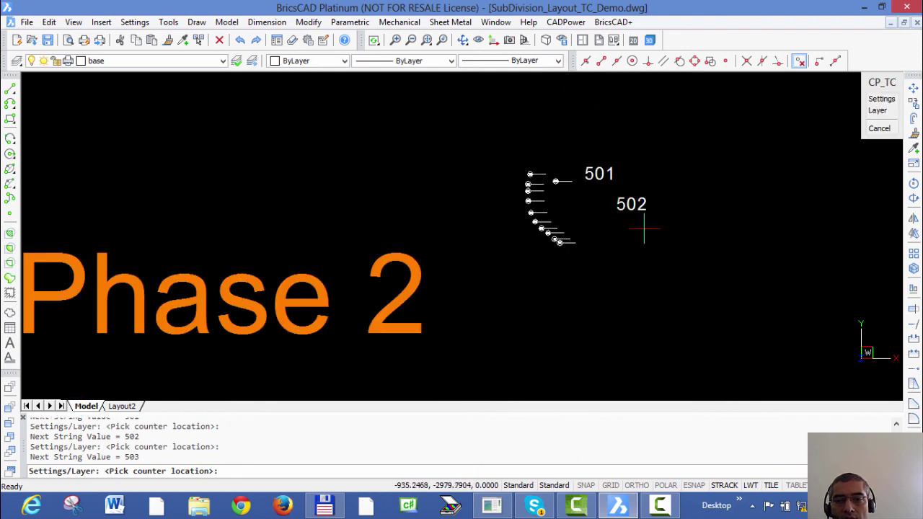
pyautogui.click(673, 250)
pyautogui.click(727, 279)
pyautogui.click(779, 301)
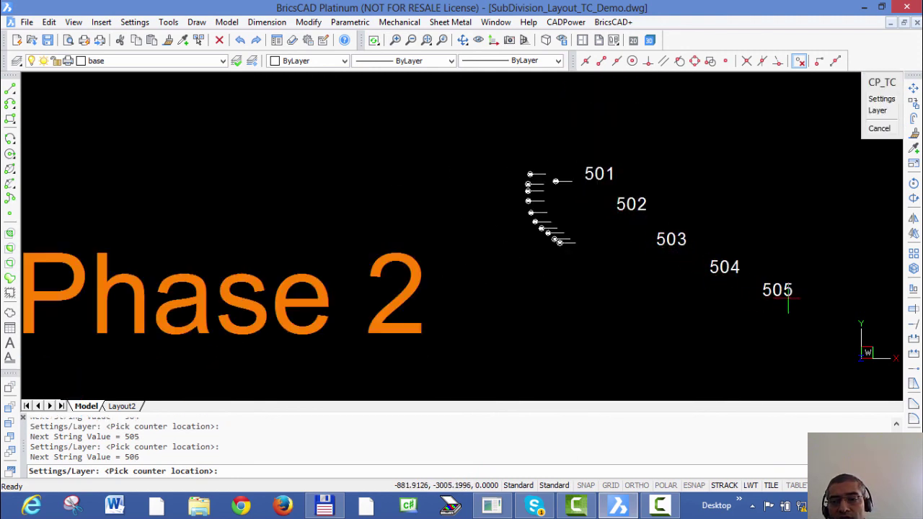
pyautogui.click(849, 311)
pyautogui.click(880, 262)
pyautogui.click(874, 199)
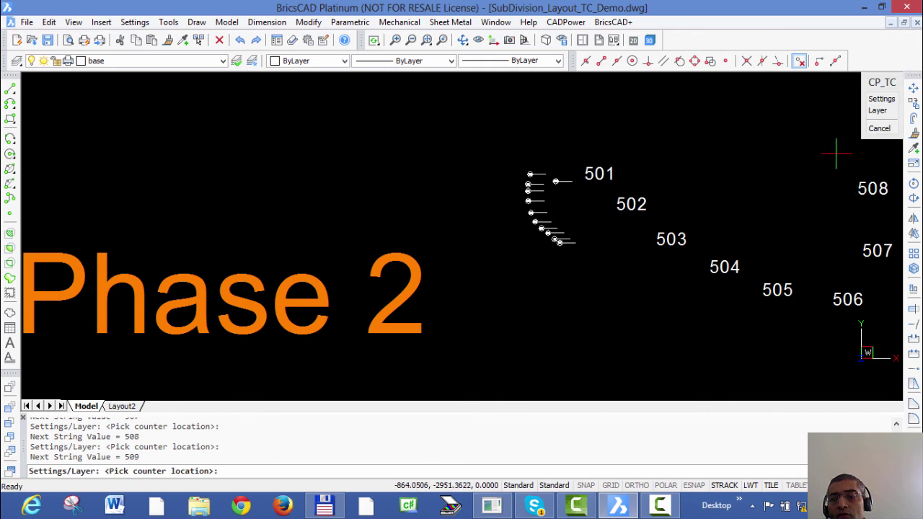
pyautogui.click(853, 159)
pyautogui.click(813, 122)
pyautogui.press('Return')
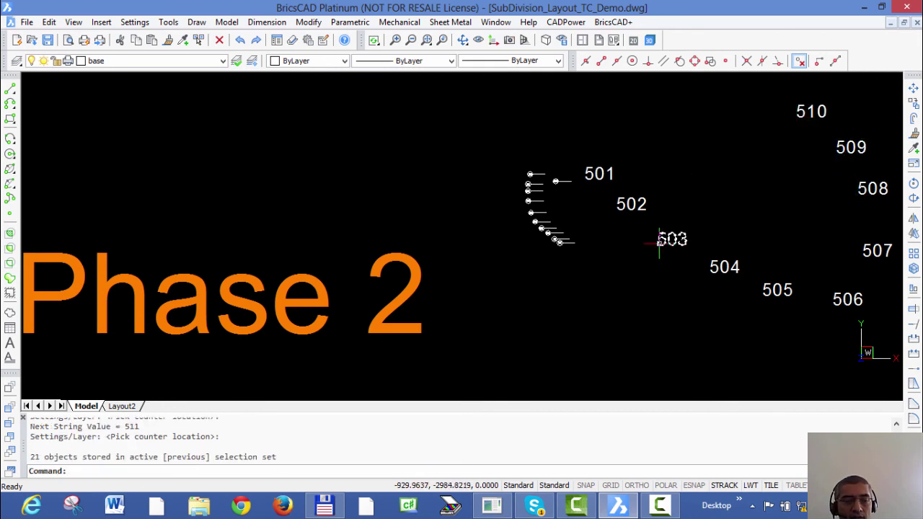
# - Restart the text counter and insert a new number into the existing series after 505, placing it below 505 and 506
pyautogui.moveTo(671, 239)
pyautogui.mouseDown(button='middle')
pyautogui.moveTo(533, 215)
pyautogui.moveTo(458, 248)
pyautogui.mouseUp(button='middle')
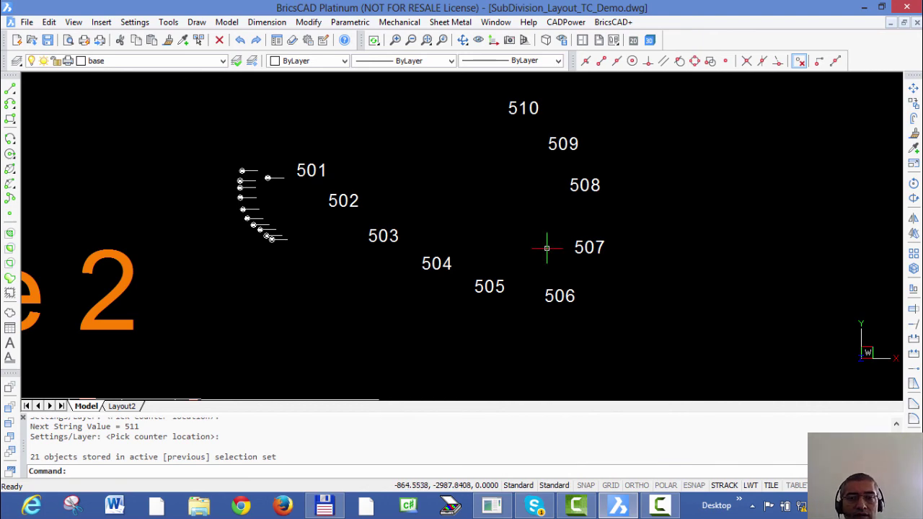
pyautogui.write('_tc')
pyautogui.press('Return')
pyautogui.write('s')
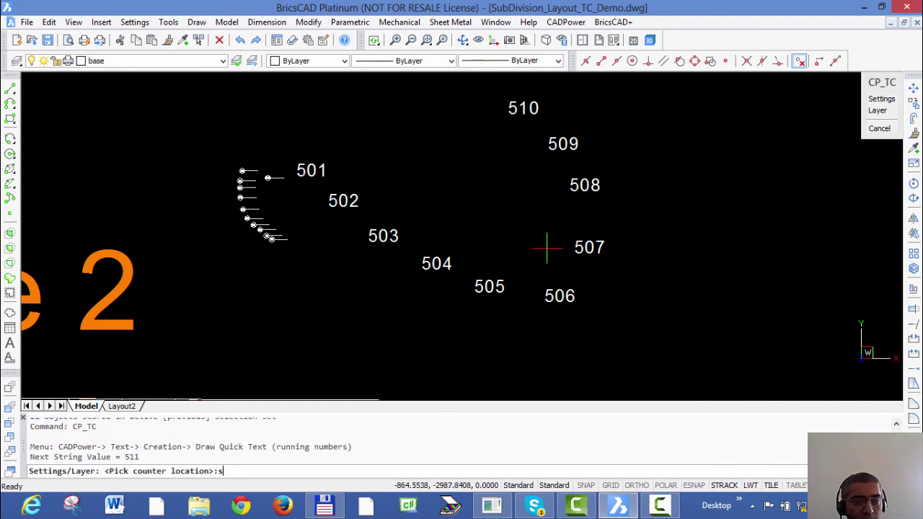
pyautogui.press('Return')
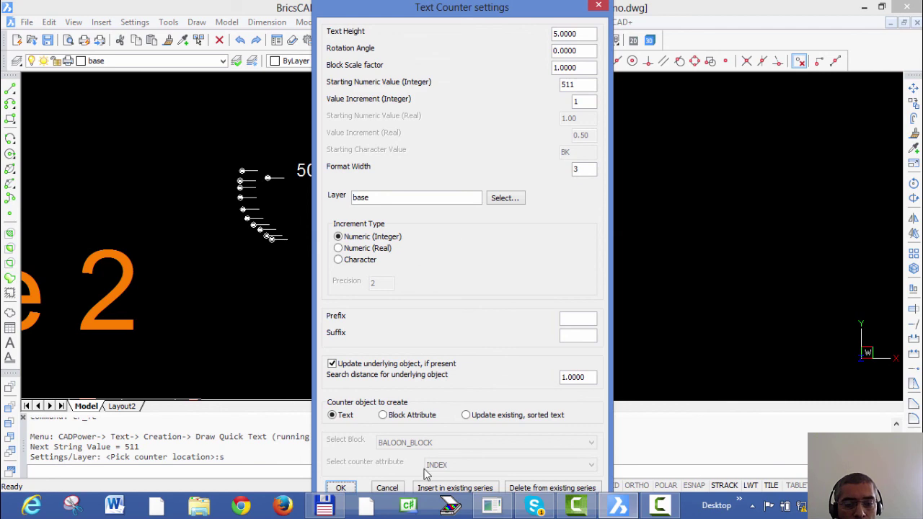
pyautogui.click(448, 489)
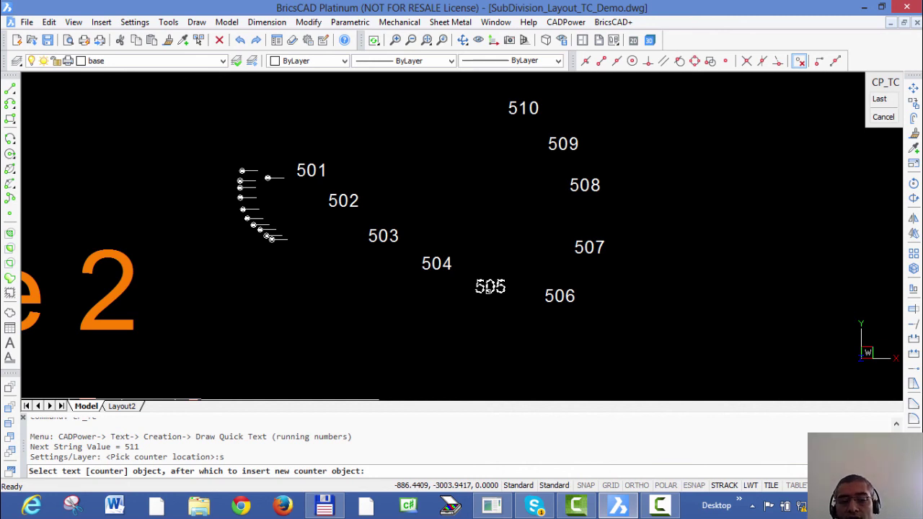
pyautogui.click(490, 288)
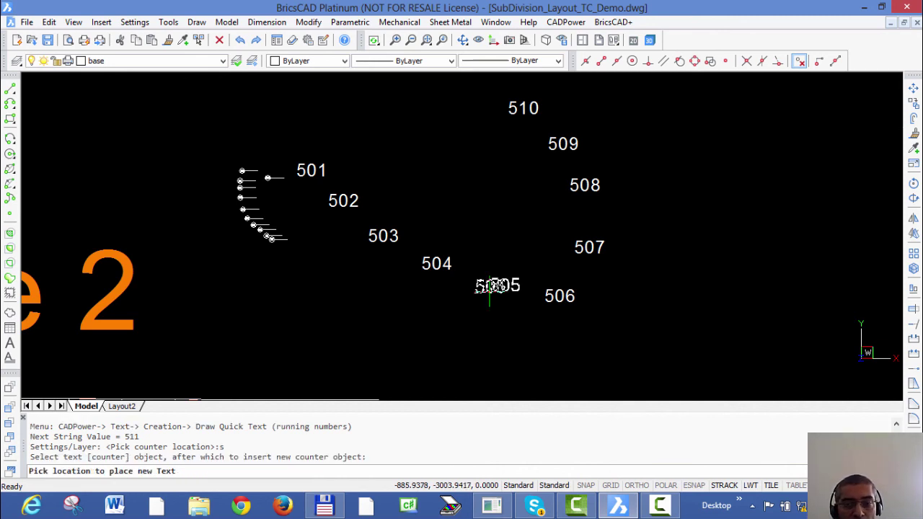
pyautogui.click(508, 359)
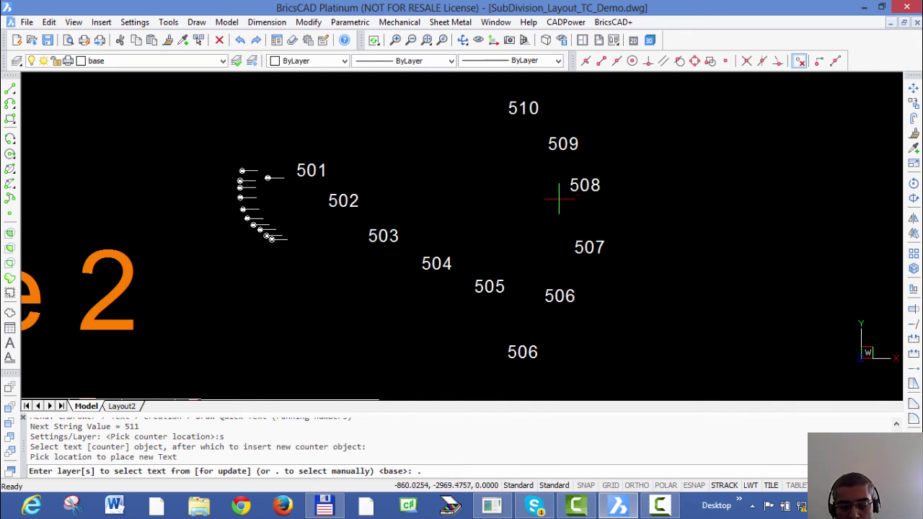
# - Manually select the original texts 506 to 510 in order to renumber them as 507 to 511, and end the counter
pyautogui.write('.')
pyautogui.press('Return')
pyautogui.click(544, 316)
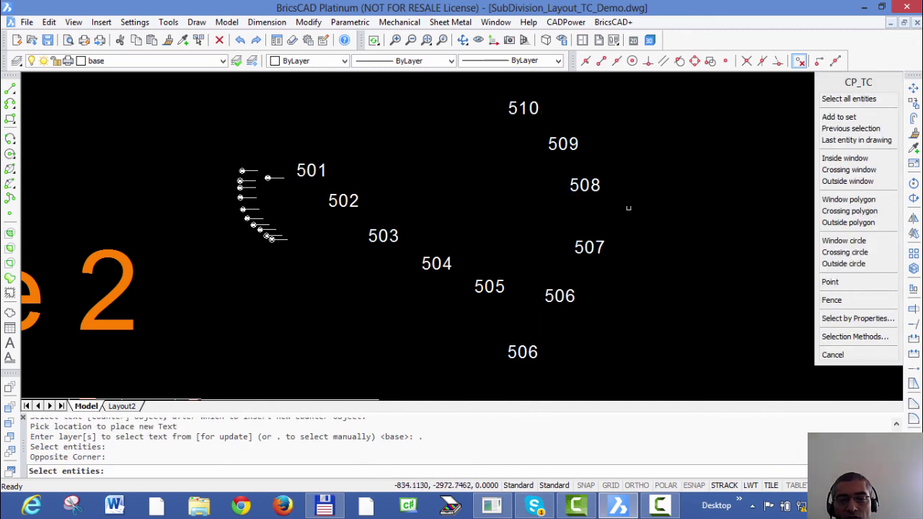
pyautogui.click(565, 293)
pyautogui.click(588, 249)
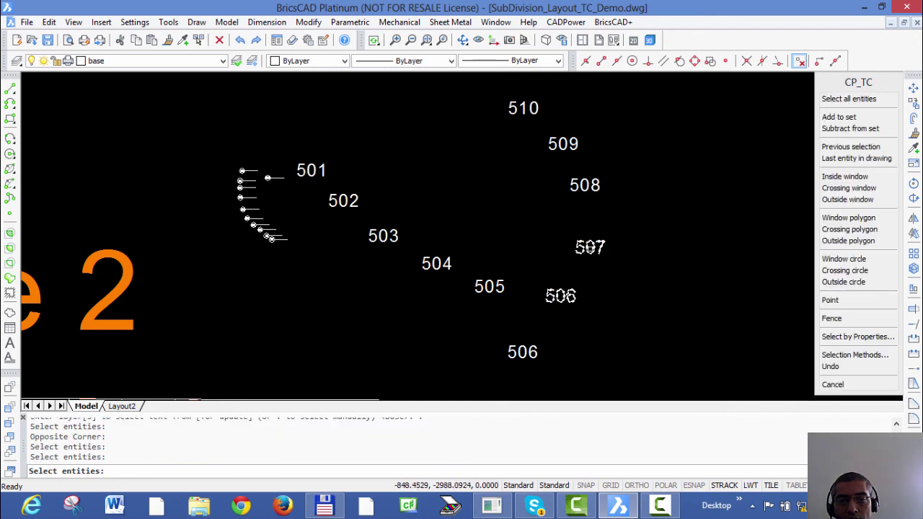
pyautogui.click(588, 187)
pyautogui.click(571, 144)
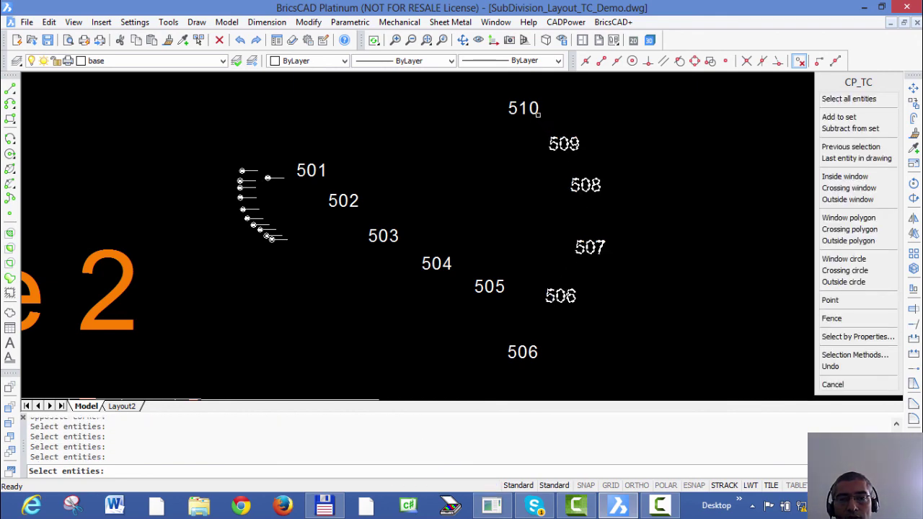
pyautogui.click(538, 108)
pyautogui.press('Return')
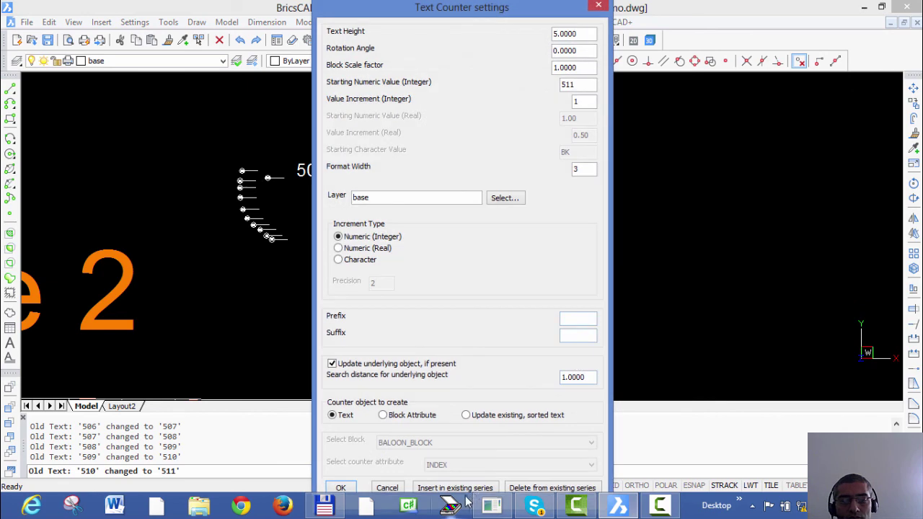
pyautogui.click(394, 486)
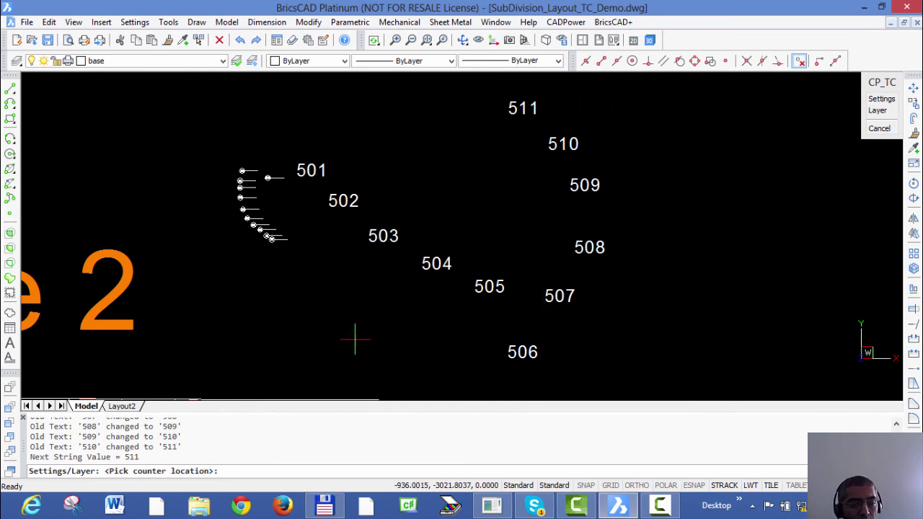
pyautogui.press('Escape')
pyautogui.scroll(3, 301, 309)
pyautogui.click(374, 96)
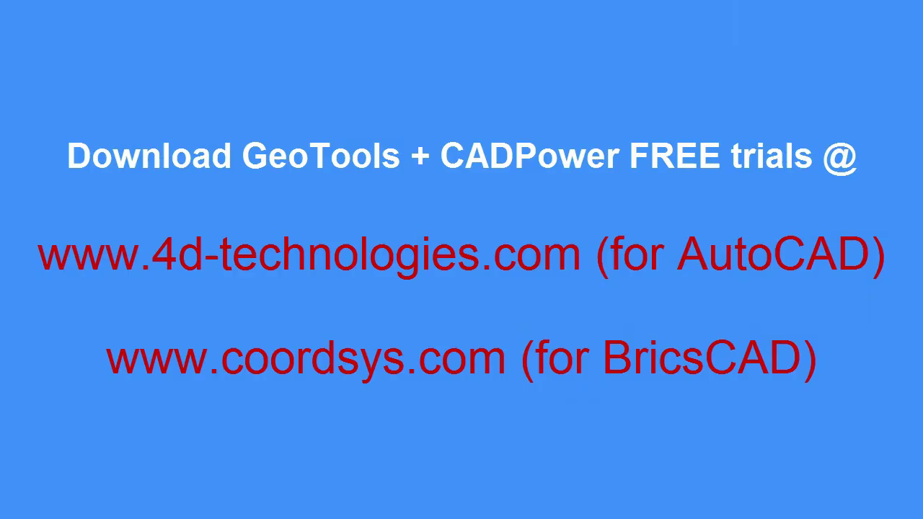